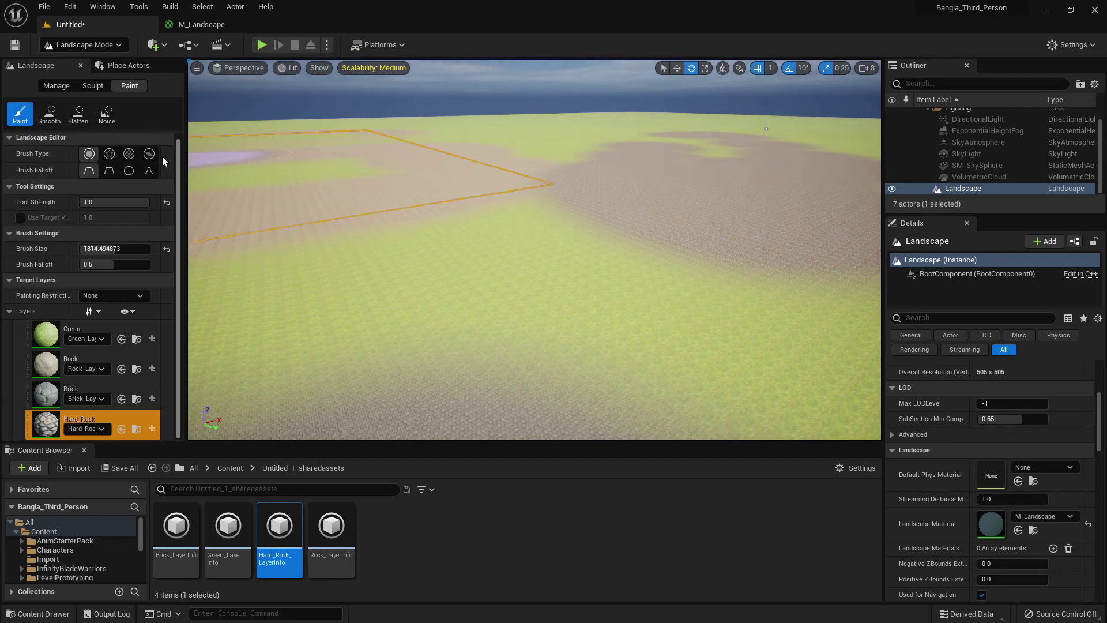
Step: Paint the Hard_Rock layer across the brick-covered ground with the Paint tool
right_click_drag(503, 205, 494, 205)
mouse_move(495, 300)
left_mouse_down()
mouse_move(507, 319)
mouse_move(512, 270)
mouse_move(542, 230)
left_mouse_up()
right_click_drag(541, 230, 542, 230)
Step: Blend the borders between the painted landscape layers with strokes of the Smooth tool at tool strength 1.0
left_click(49, 112)
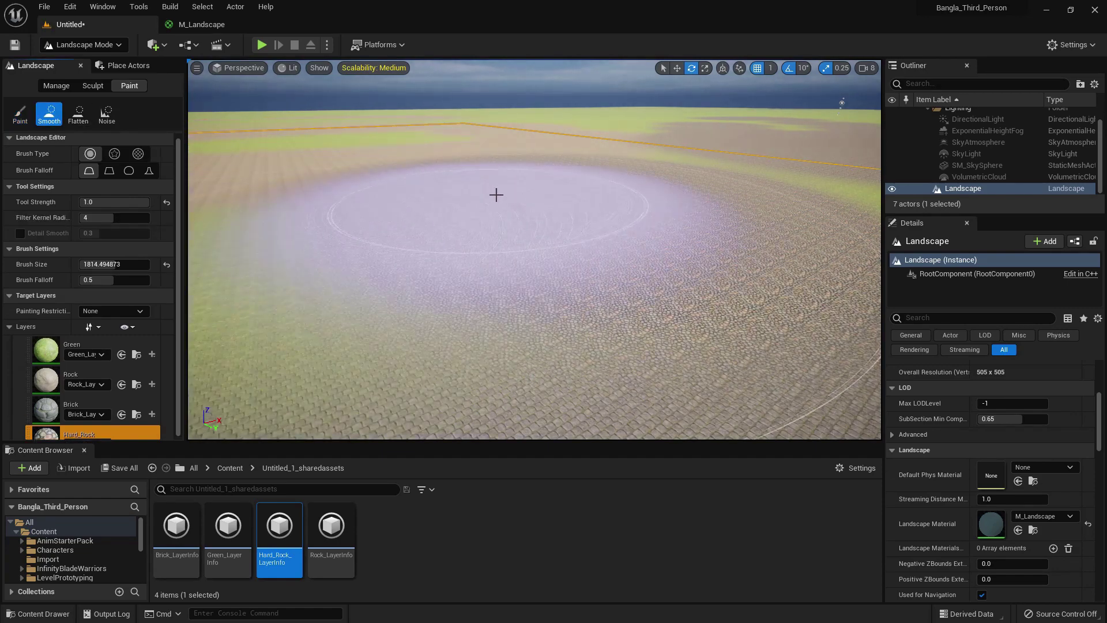
right_click_drag(496, 195, 497, 195)
mouse_move(497, 195)
left_mouse_down()
mouse_move(403, 235)
mouse_move(694, 226)
mouse_move(516, 159)
mouse_move(576, 205)
left_mouse_up()
right_click_drag(577, 205, 577, 208)
mouse_move(490, 259)
left_mouse_down()
mouse_move(600, 329)
mouse_move(597, 207)
mouse_move(652, 230)
mouse_move(574, 225)
mouse_move(371, 269)
mouse_move(408, 296)
mouse_move(398, 232)
left_mouse_up()
right_click_drag(398, 232, 400, 233)
mouse_move(369, 358)
left_mouse_down()
mouse_move(381, 364)
mouse_move(486, 239)
left_mouse_up()
right_click_drag(486, 239, 454, 282)
mouse_move(454, 282)
left_mouse_down()
mouse_move(365, 329)
mouse_move(566, 335)
mouse_move(621, 348)
mouse_move(596, 314)
mouse_move(633, 331)
left_mouse_up()
mouse_move(633, 330)
right_mouse_down()
mouse_move(602, 331)
mouse_move(730, 294)
right_mouse_up()
right_click_drag(581, 210, 580, 210)
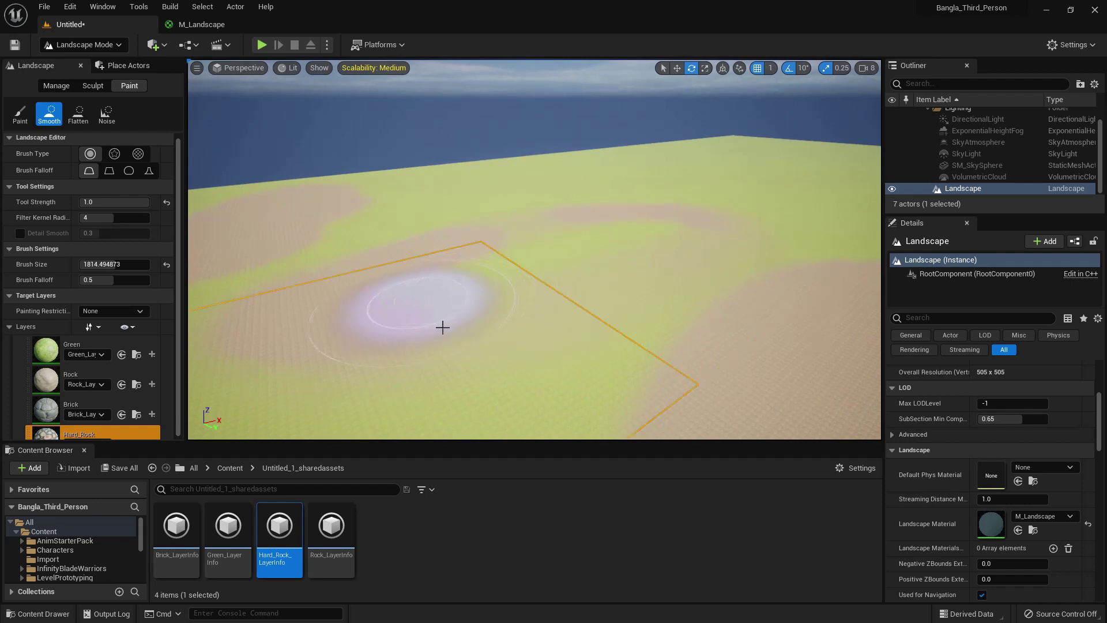
mouse_move(283, 258)
right_mouse_down()
mouse_move(517, 236)
mouse_move(528, 221)
mouse_move(494, 220)
right_mouse_up()
Step: Brush the Green layer over the brown patches of the landscape with the Flatten tool in Both mode
left_click(78, 113)
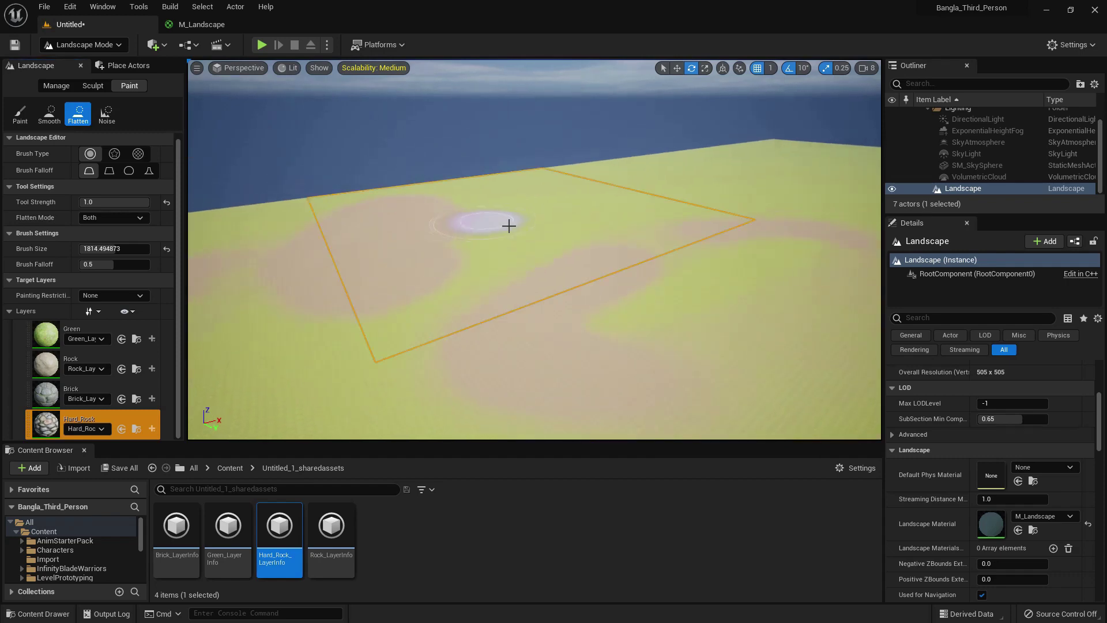
scroll(585, 270, "up", 2)
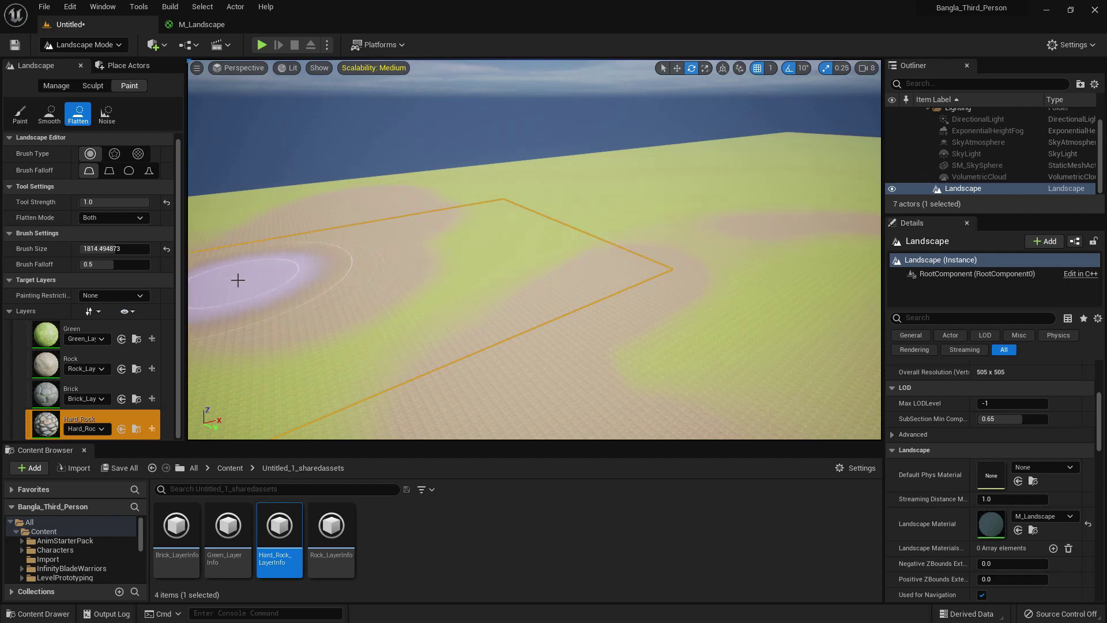
left_click(105, 323)
mouse_move(486, 230)
left_mouse_down()
mouse_move(383, 240)
mouse_move(387, 214)
left_mouse_up()
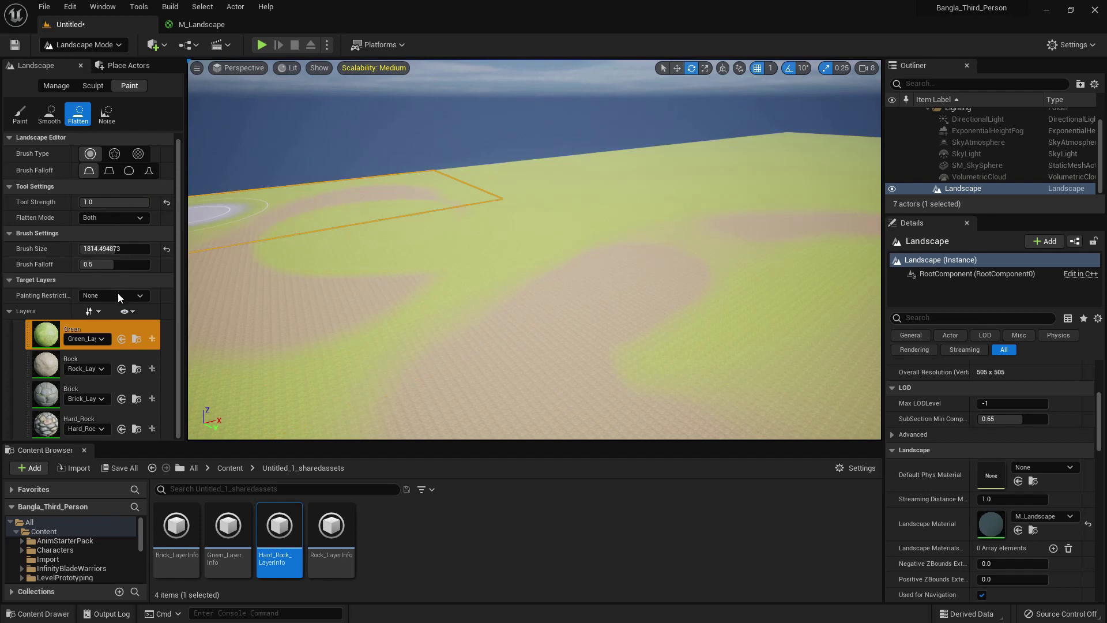
mouse_move(517, 222)
middle_mouse_down()
mouse_move(485, 233)
mouse_move(517, 223)
middle_mouse_up()
mouse_move(529, 221)
left_mouse_down()
mouse_move(496, 223)
mouse_move(507, 188)
mouse_move(536, 209)
left_mouse_up()
middle_click_drag(536, 210, 536, 186)
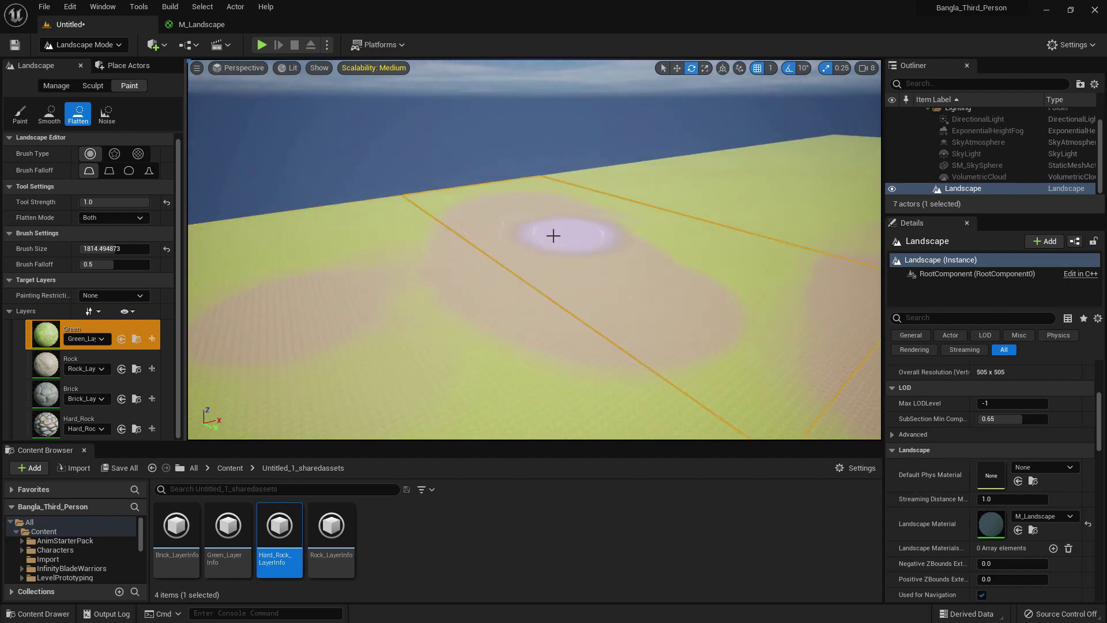
mouse_move(611, 265)
left_mouse_down()
mouse_move(594, 275)
mouse_move(581, 236)
mouse_move(670, 203)
mouse_move(683, 222)
left_mouse_up()
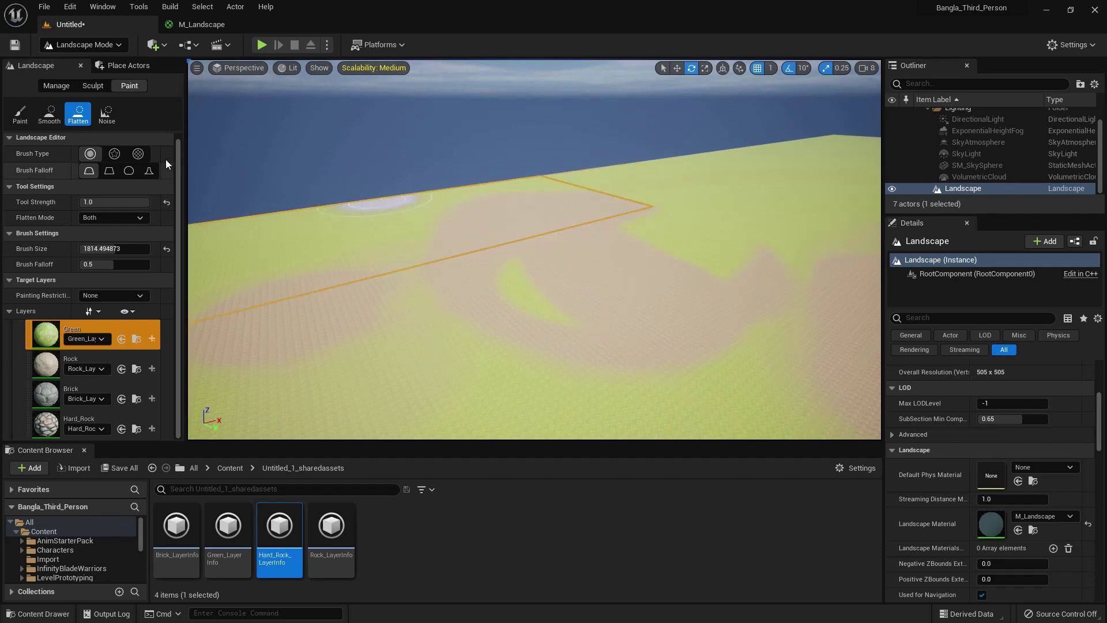
Step: Paint over the landscape's mixed green and brown area with the Noise tool, keeping the Green layer as target
left_click(106, 114)
mouse_move(625, 213)
left_mouse_down()
mouse_move(585, 245)
mouse_move(541, 217)
mouse_move(593, 239)
left_mouse_up()
scroll(593, 240, "up", 2)
right_click_drag(603, 219, 594, 220)
key("w")
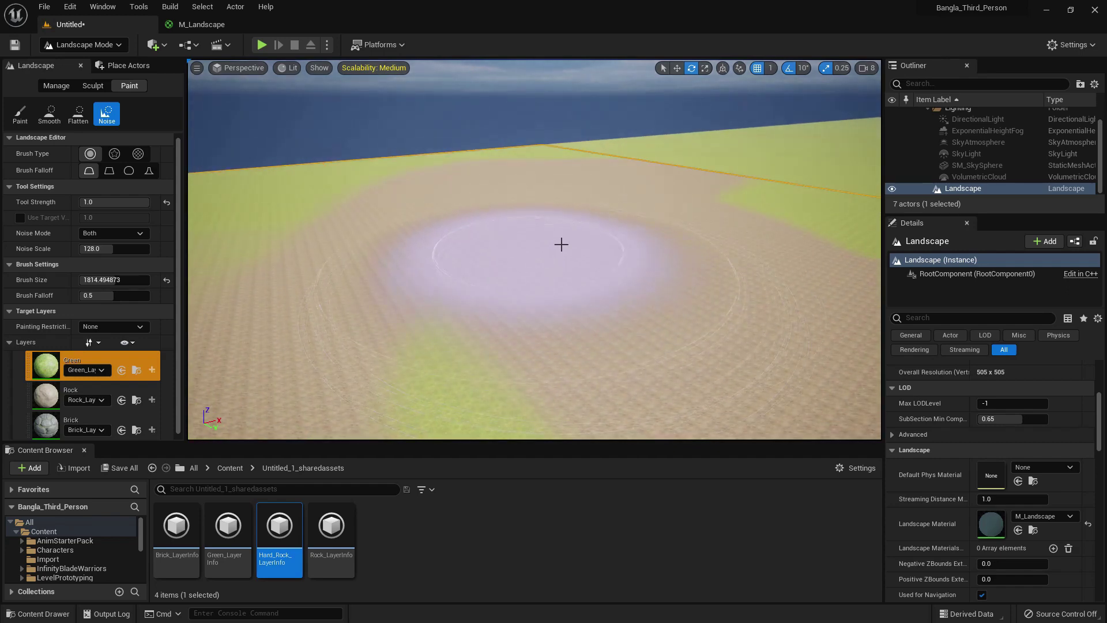
right_click_drag(687, 187, 731, 181)
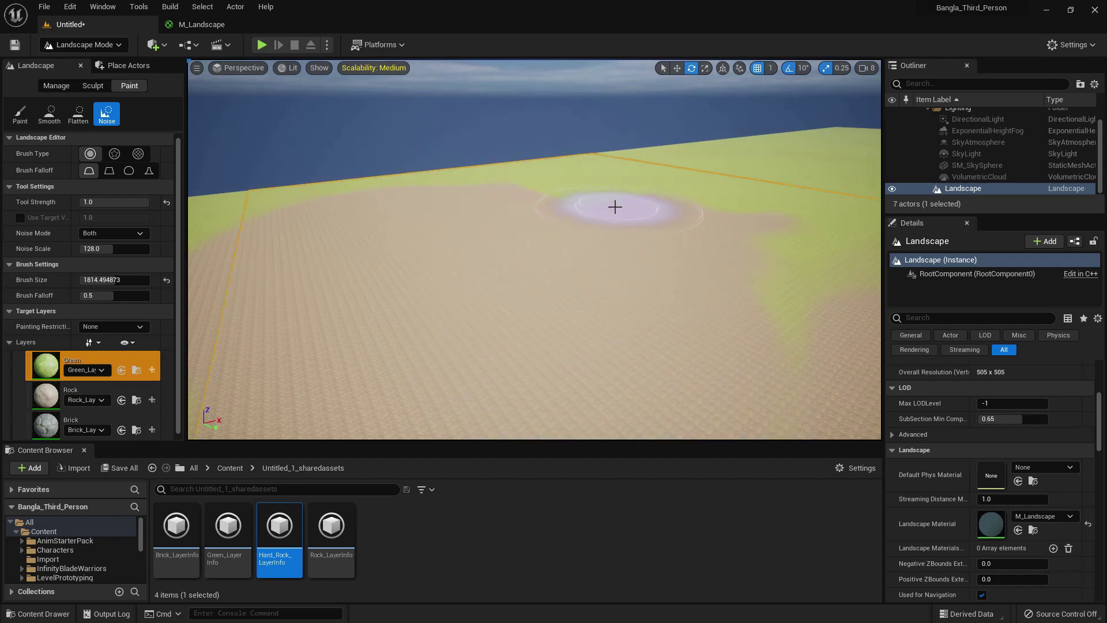
right_click_drag(615, 206, 620, 240)
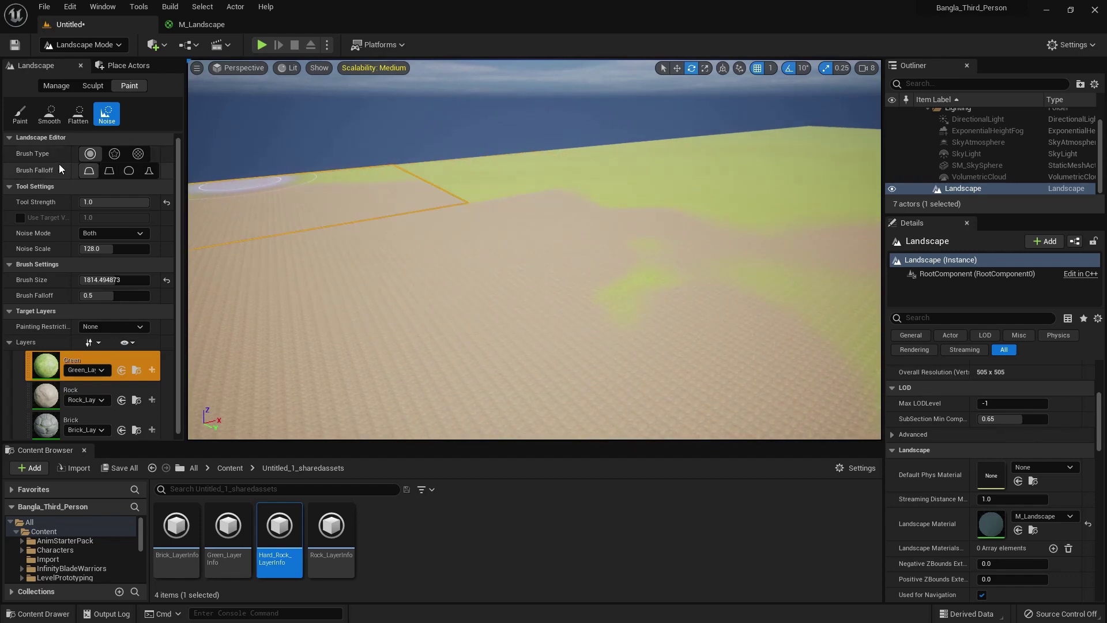
Step: Paint Hard_Rock patches on the open green terrain with the Noise tool, using the checkered Alpha brush type
left_click(115, 154)
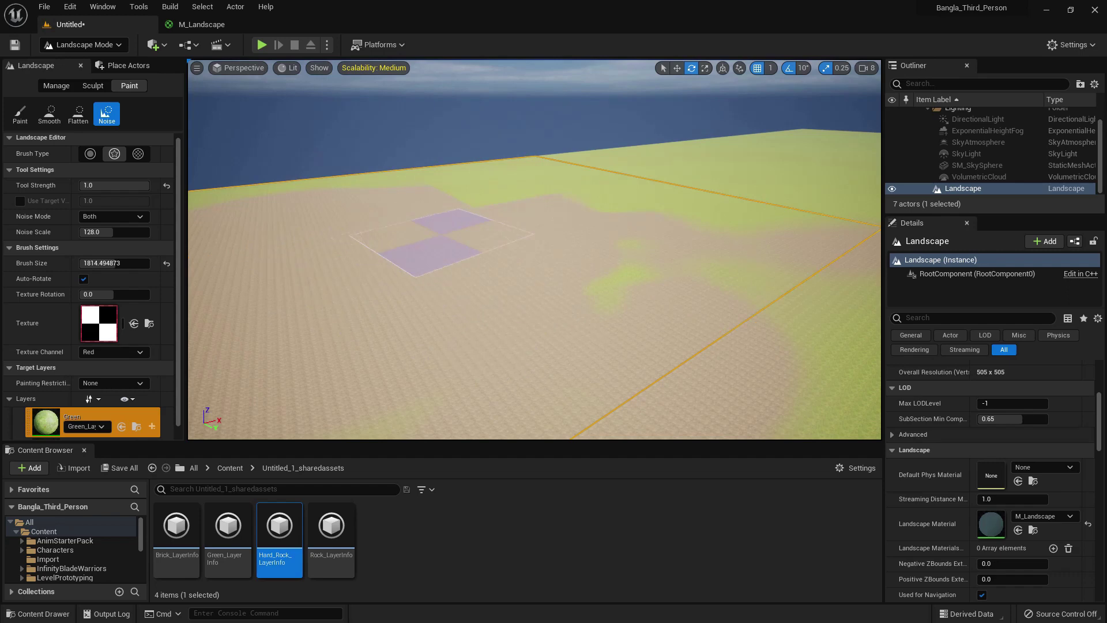
right_click_drag(442, 234, 473, 236)
scroll(432, 251, "down", 1)
scroll(56, 418, "down", 4)
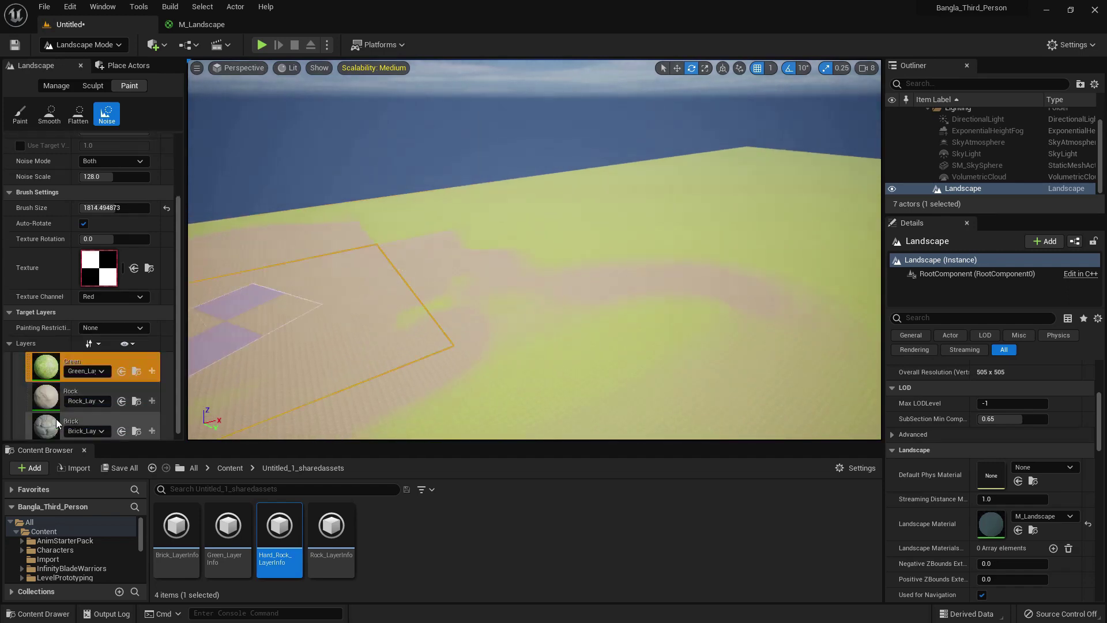
left_click(50, 437)
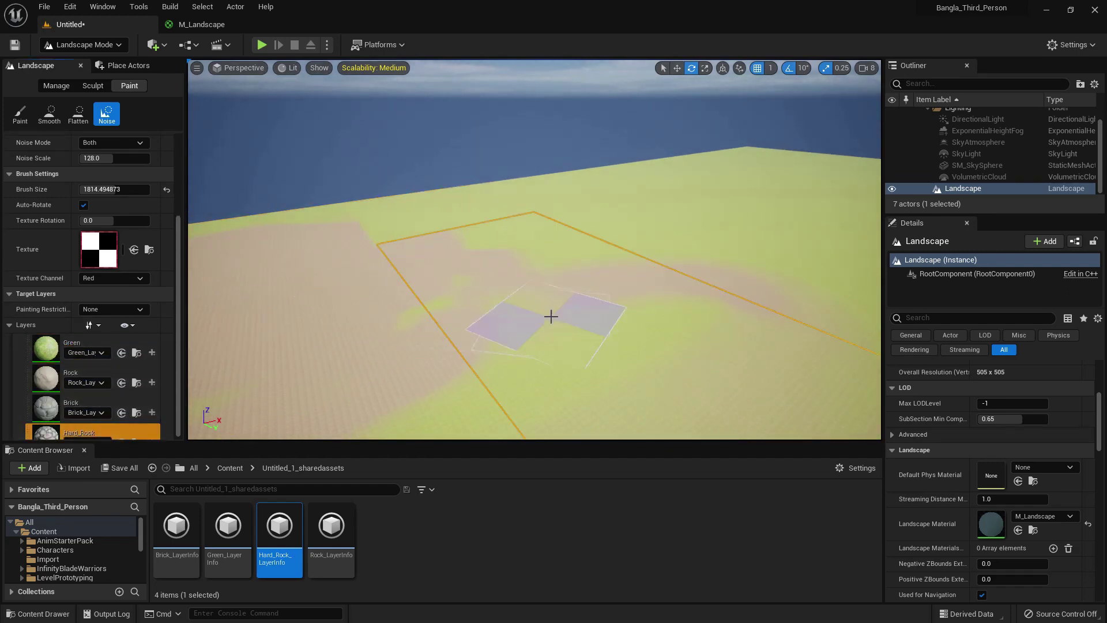
right_click_drag(548, 316, 568, 314)
mouse_move(697, 269)
left_mouse_down()
mouse_move(628, 271)
mouse_move(699, 239)
left_mouse_up()
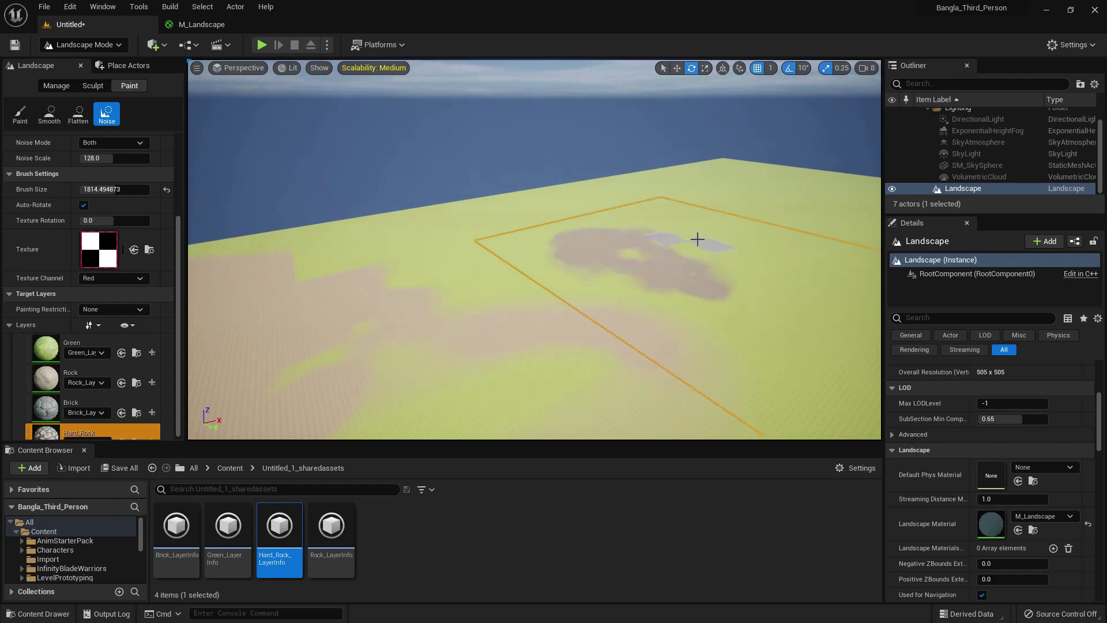
right_click_drag(709, 246, 629, 293)
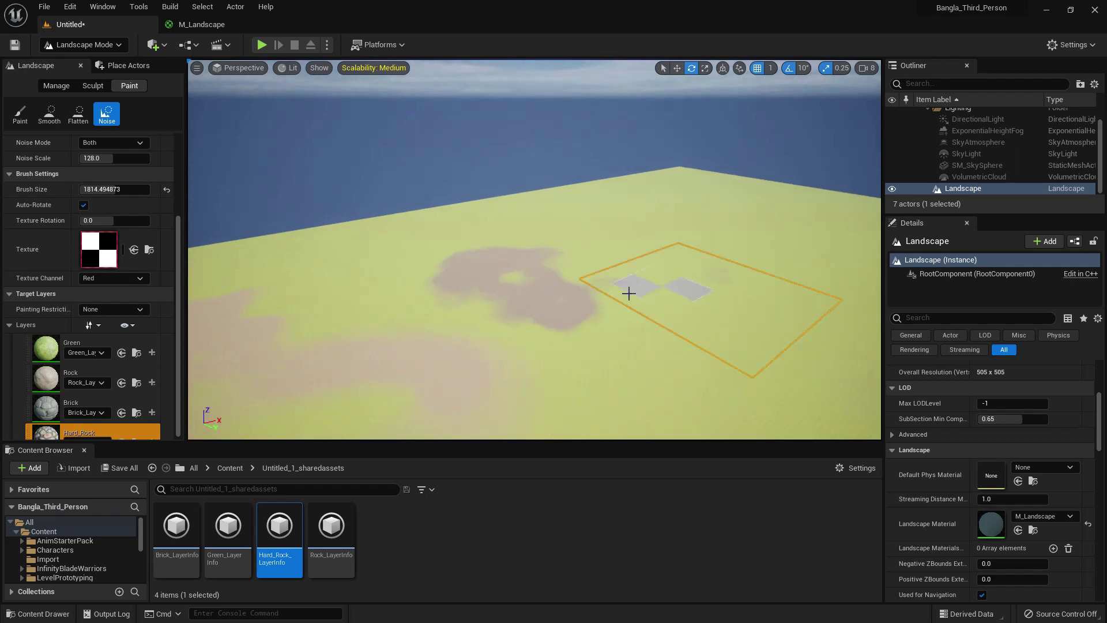
mouse_move(716, 297)
left_mouse_down()
mouse_move(647, 304)
mouse_move(669, 301)
left_mouse_up()
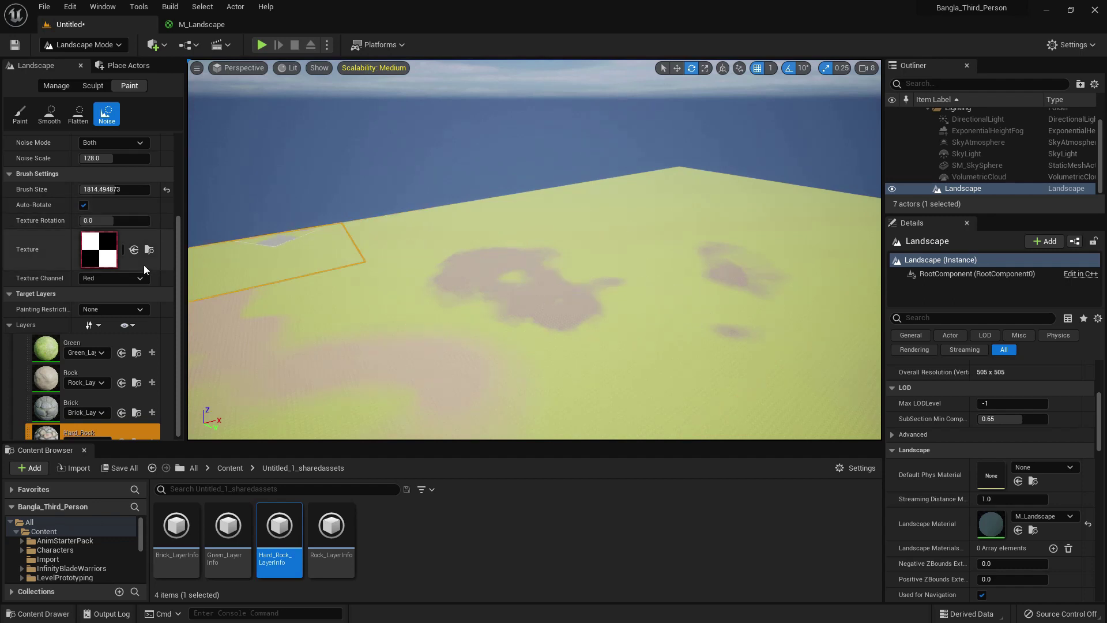
Step: Stamp checkered Hard_Rock patches on the green terrain using the Pattern brush type
scroll(130, 258, "up", 3)
middle_click_drag(559, 326, 707, 335)
left_click(623, 367)
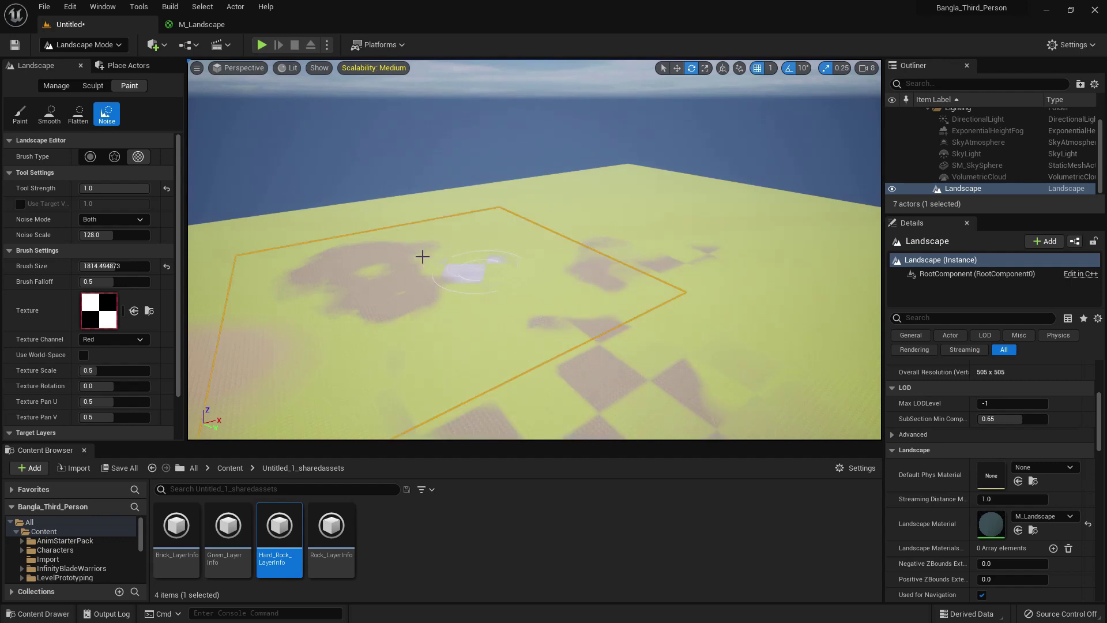
Step: Reset the tool strength to 0.3 and extend the large Hard_Rock patch with the Circle brush type
left_click(167, 188)
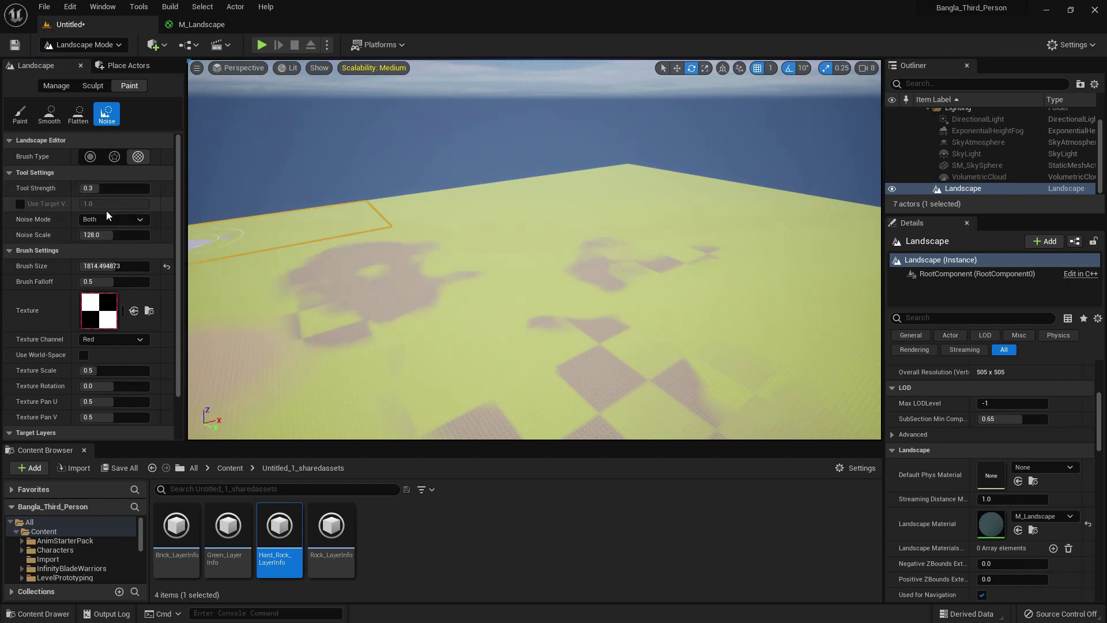
left_click(89, 158)
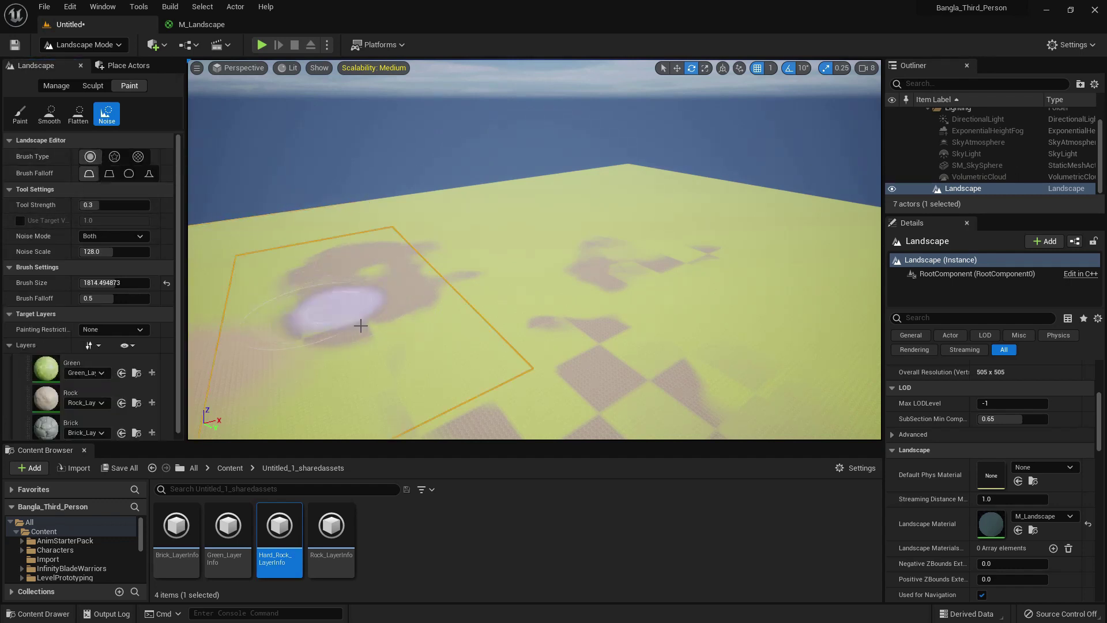
mouse_move(387, 281)
left_mouse_down()
mouse_move(376, 327)
mouse_move(363, 314)
mouse_move(344, 333)
mouse_move(404, 333)
left_mouse_up()
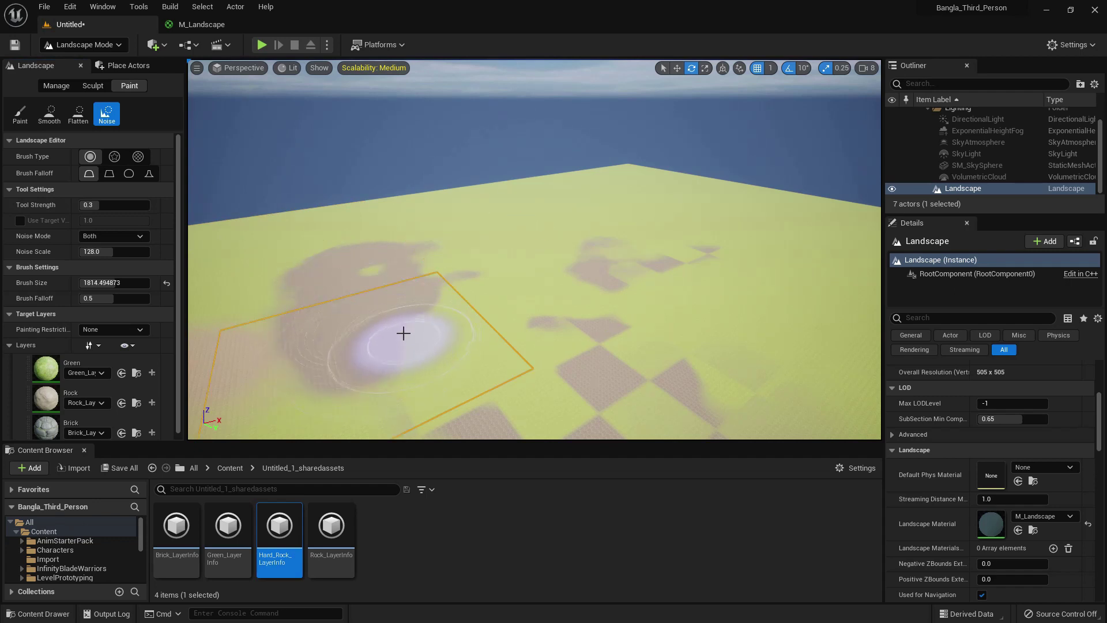
Step: Set the noise mode to Add and paint the Green layer over the large Hard_Rock patch
left_click(124, 238)
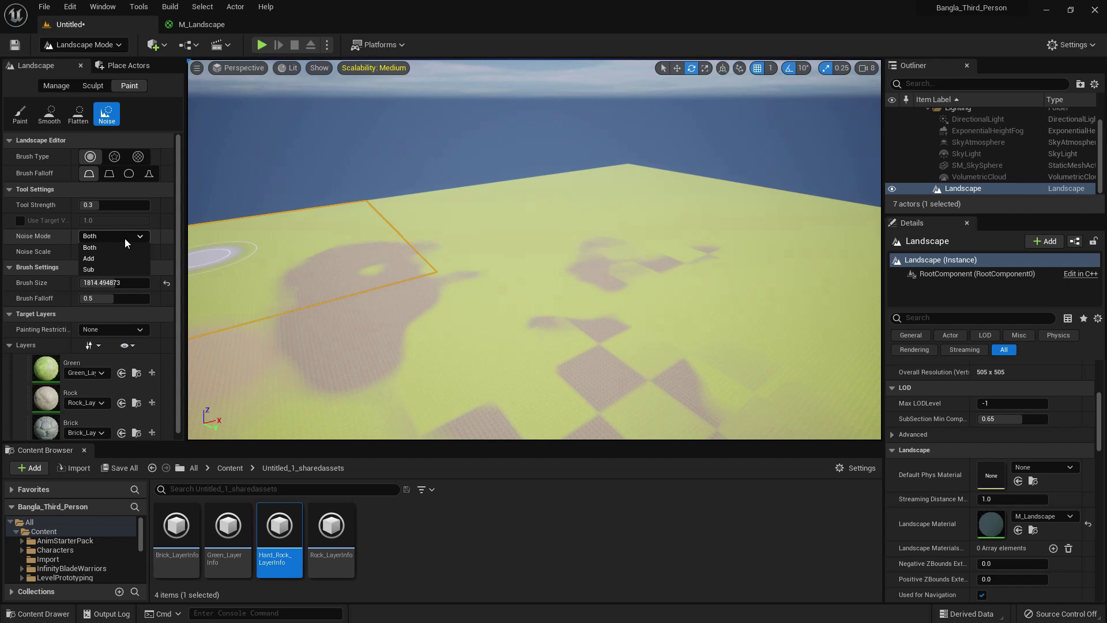
left_click(123, 237)
left_click(97, 363)
left_click(92, 239)
left_click(92, 257)
scroll(320, 338, "up", 5)
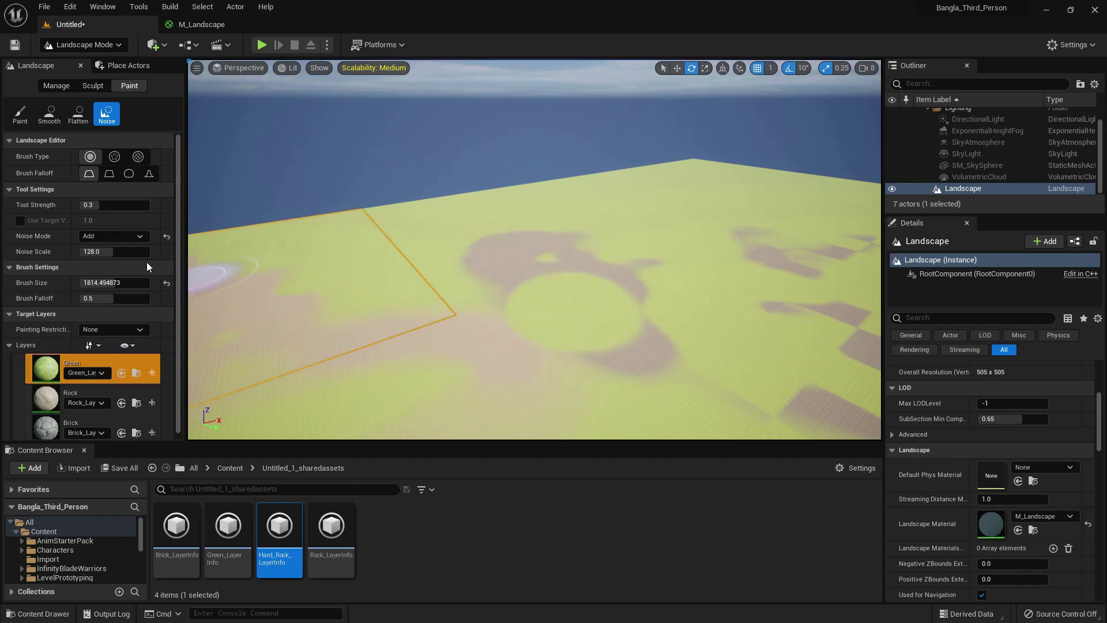
Step: Remove the Green layer from the large patch with noise mode Sub and reduce the brush size to 743.37616
left_click(110, 269)
mouse_move(610, 306)
left_mouse_down()
mouse_move(551, 302)
mouse_move(595, 316)
mouse_move(565, 305)
left_mouse_up()
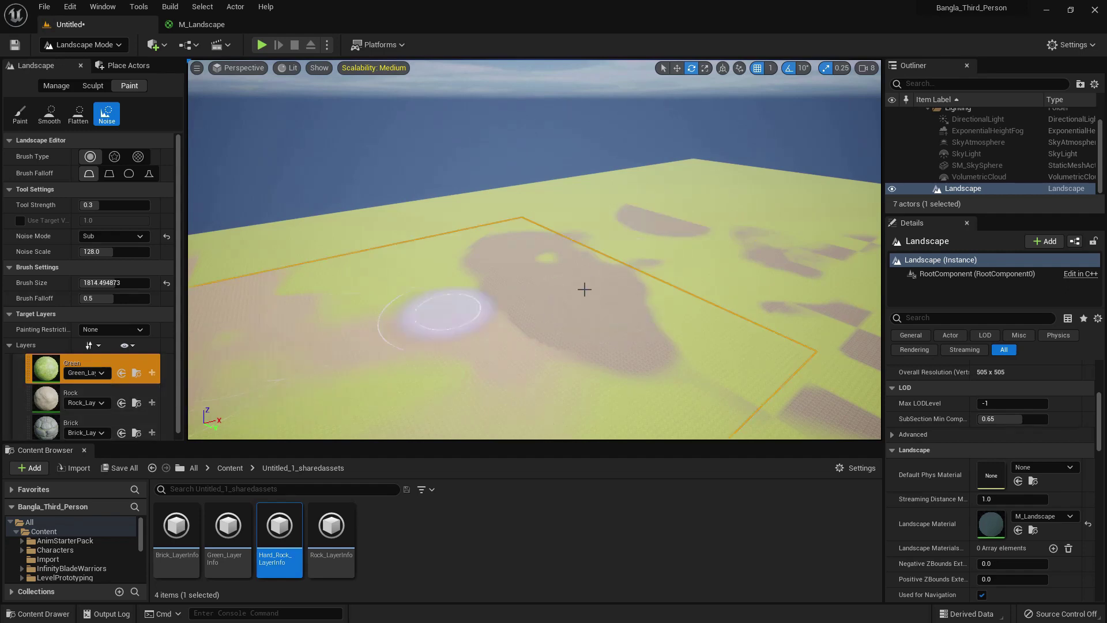
scroll(132, 272, "down", 2)
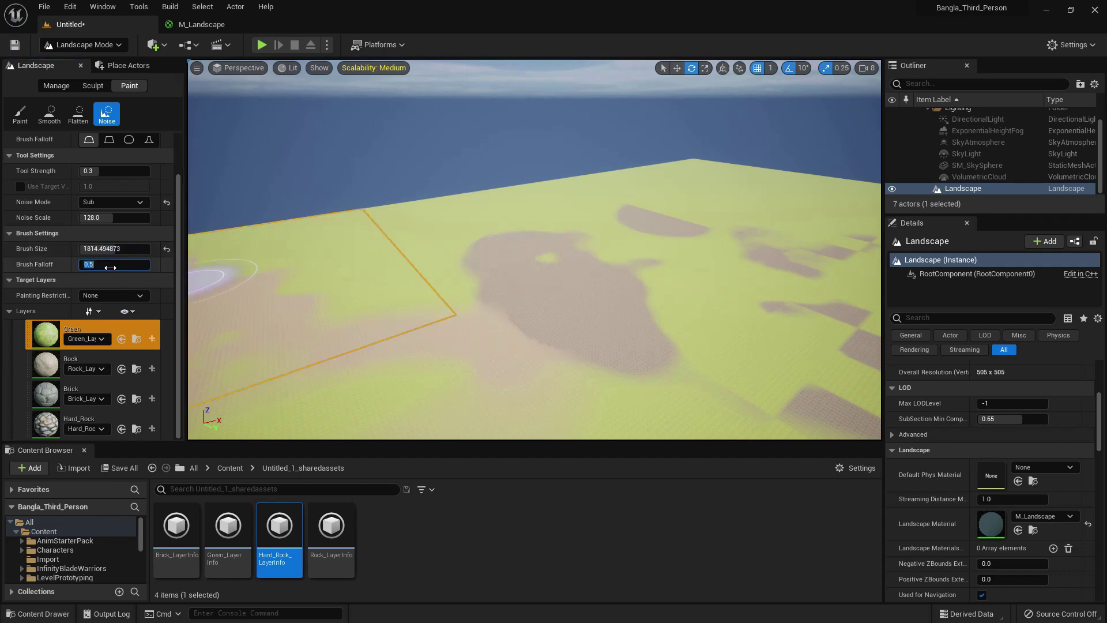
mouse_move(99, 249)
left_mouse_down()
mouse_move(149, 249)
mouse_move(94, 249)
left_mouse_up()
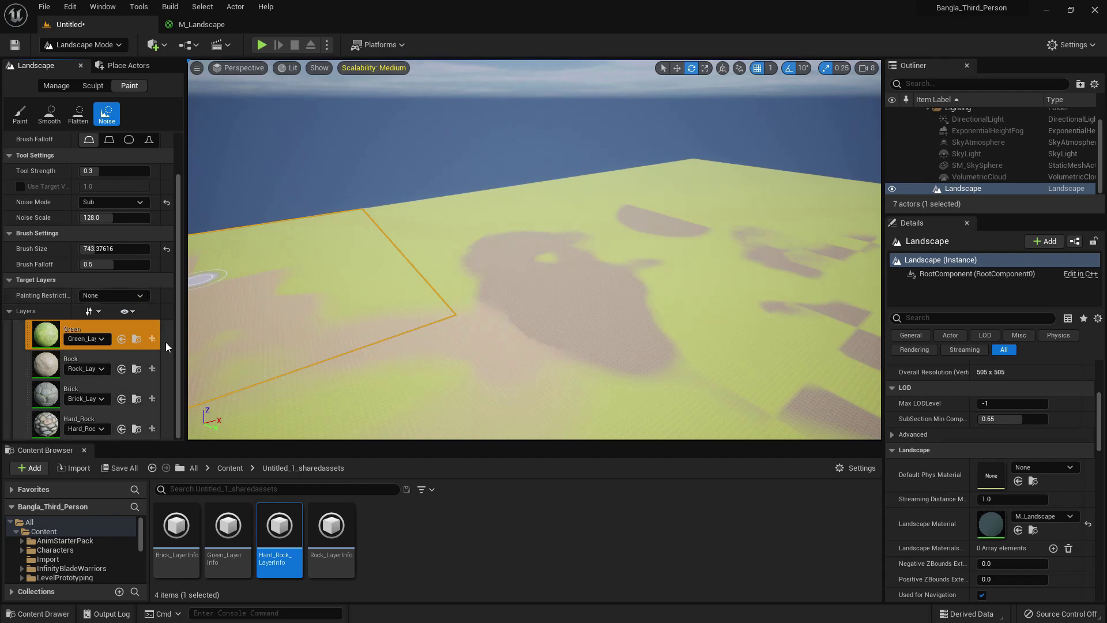
scroll(164, 341, "up", 2)
middle_click_drag(355, 307, 368, 318)
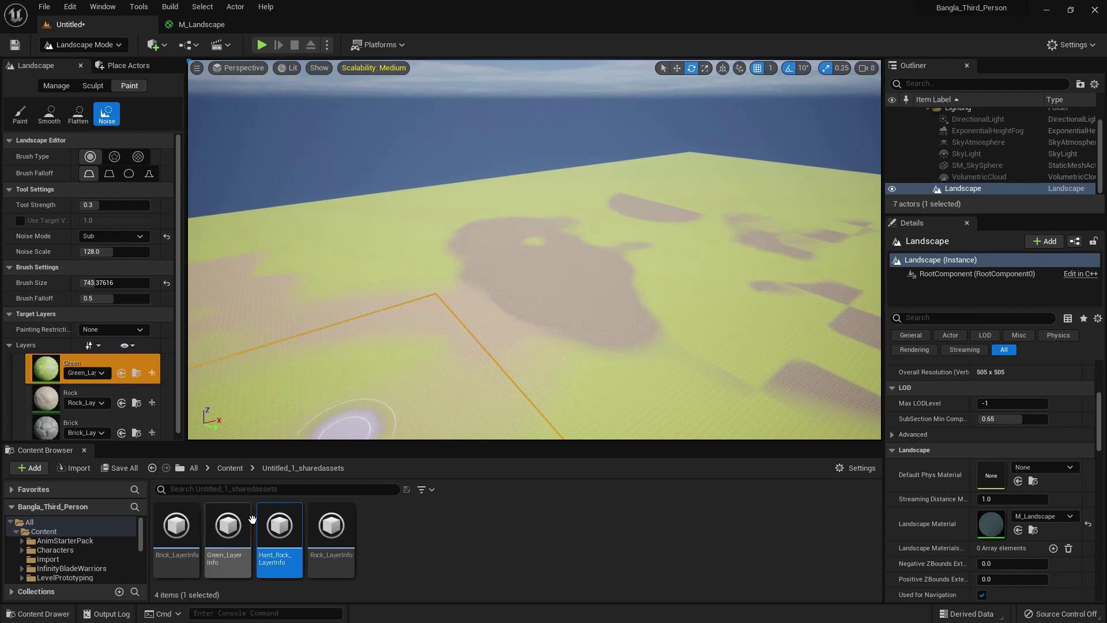
Step: Create a material instance from the M_Landscape material in the Content folder
left_click(42, 530)
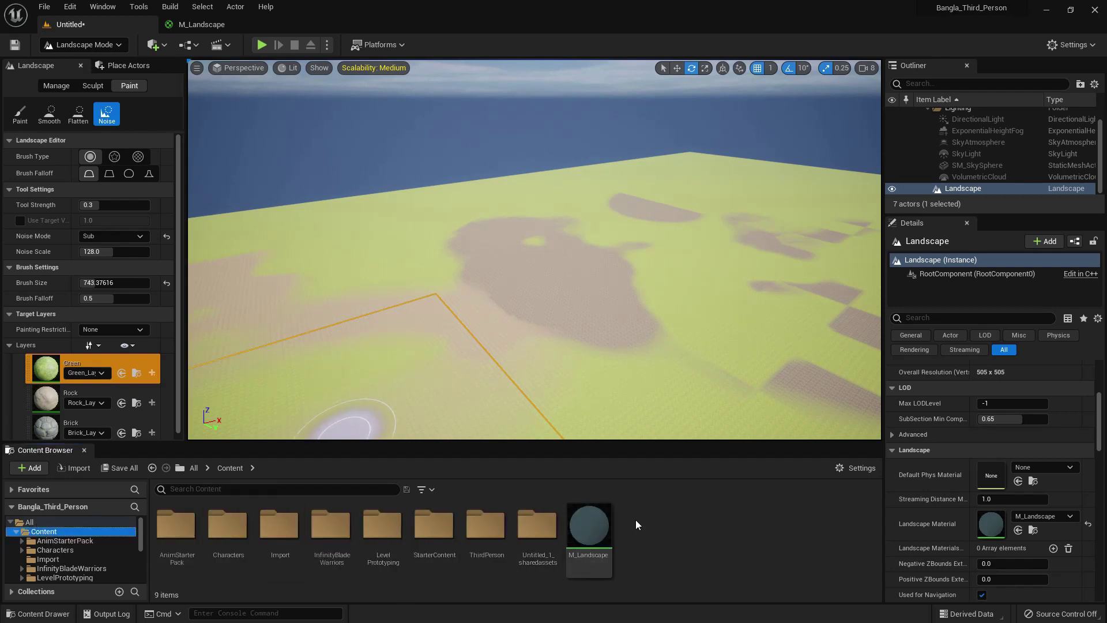
mouse_move(593, 526)
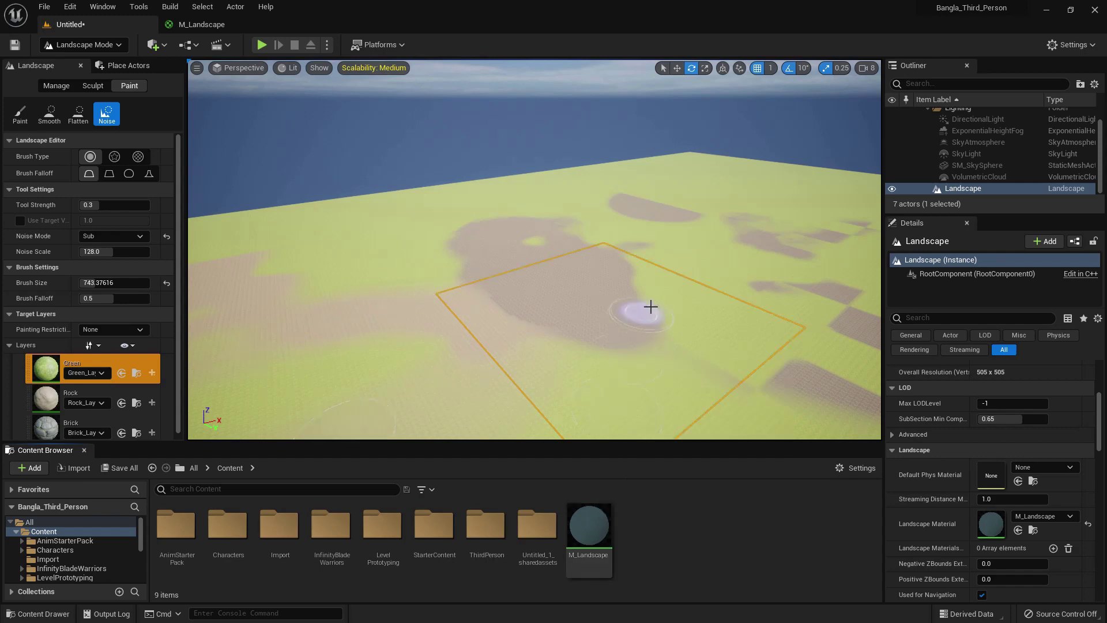
right_click(583, 539)
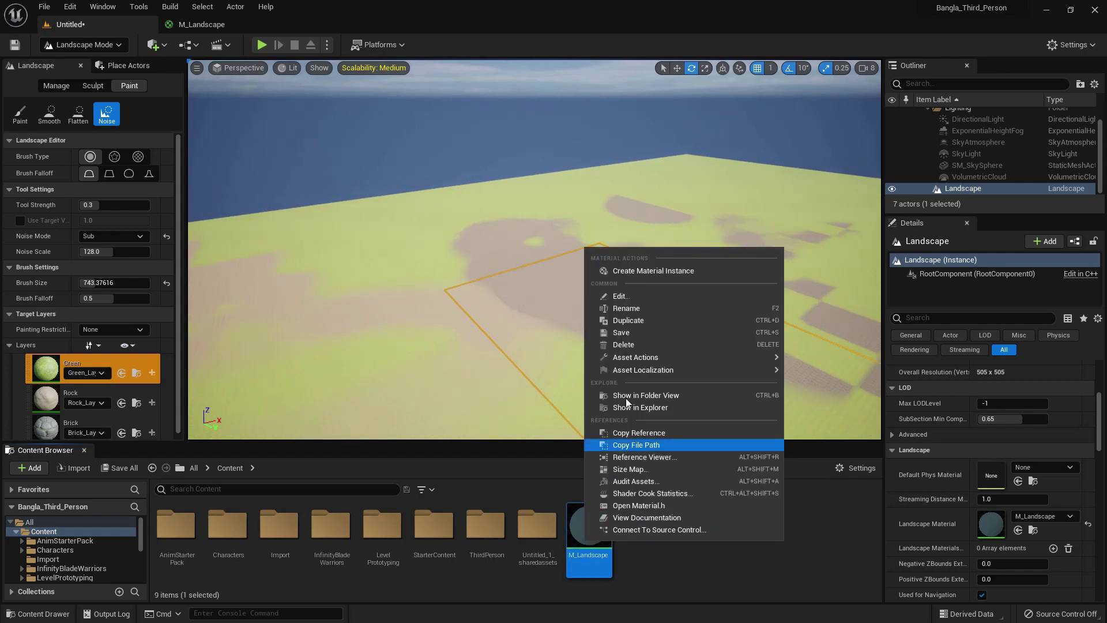
left_click(649, 271)
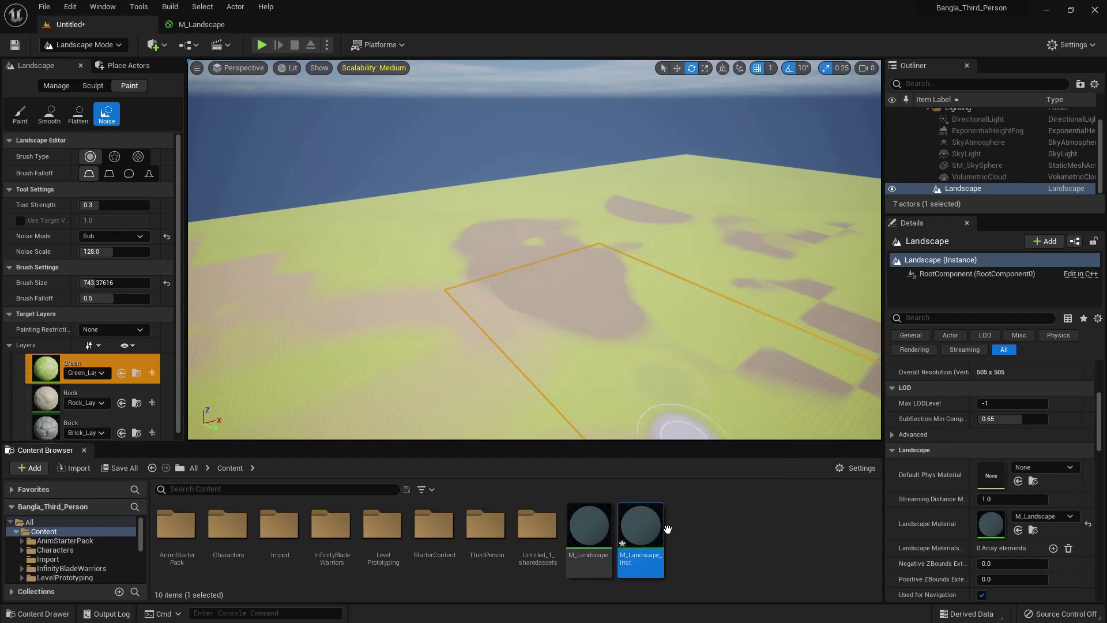
Step: Switch from Landscape to Select mode and assign M_Landscape_Inst as the landscape's material
left_click(96, 45)
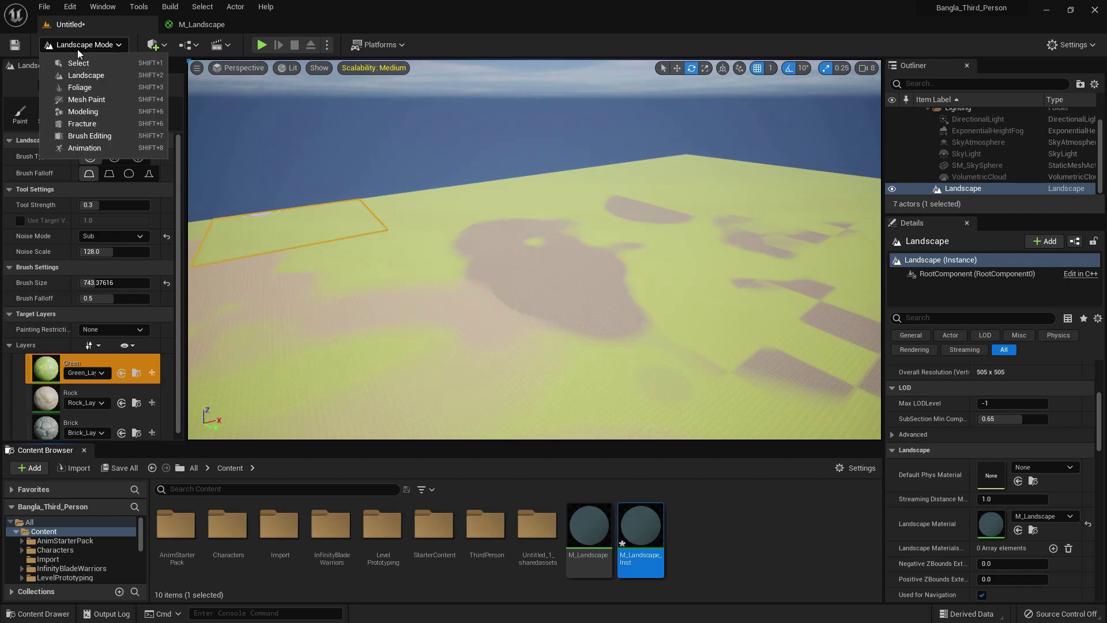
left_click(64, 61)
scroll(1031, 483, "down", 2)
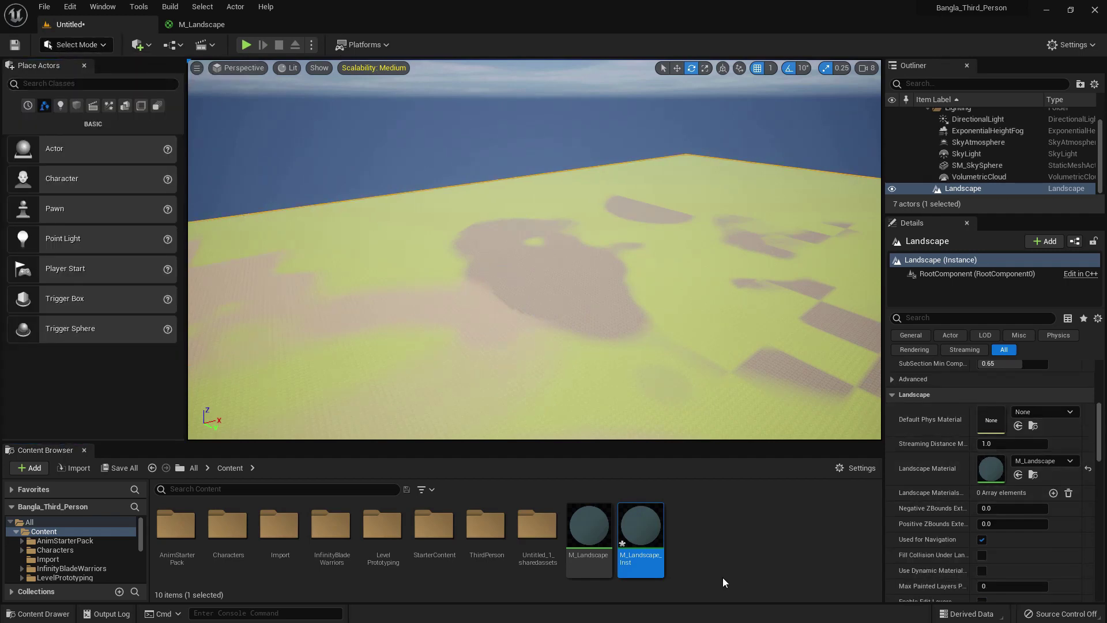
left_click_drag(652, 537, 990, 469)
Step: Open M_Landscape_Inst, and in the M_Landscape graph add a TextureSampleParameter2D named Grass beside the grass texture sample
double_click(637, 541)
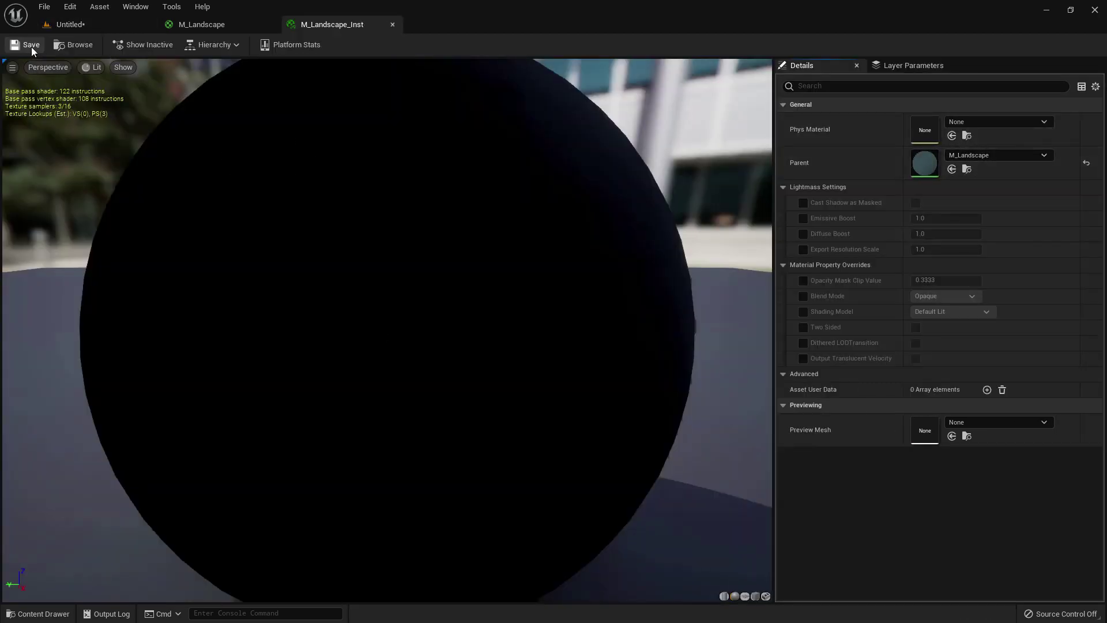
left_click(219, 27)
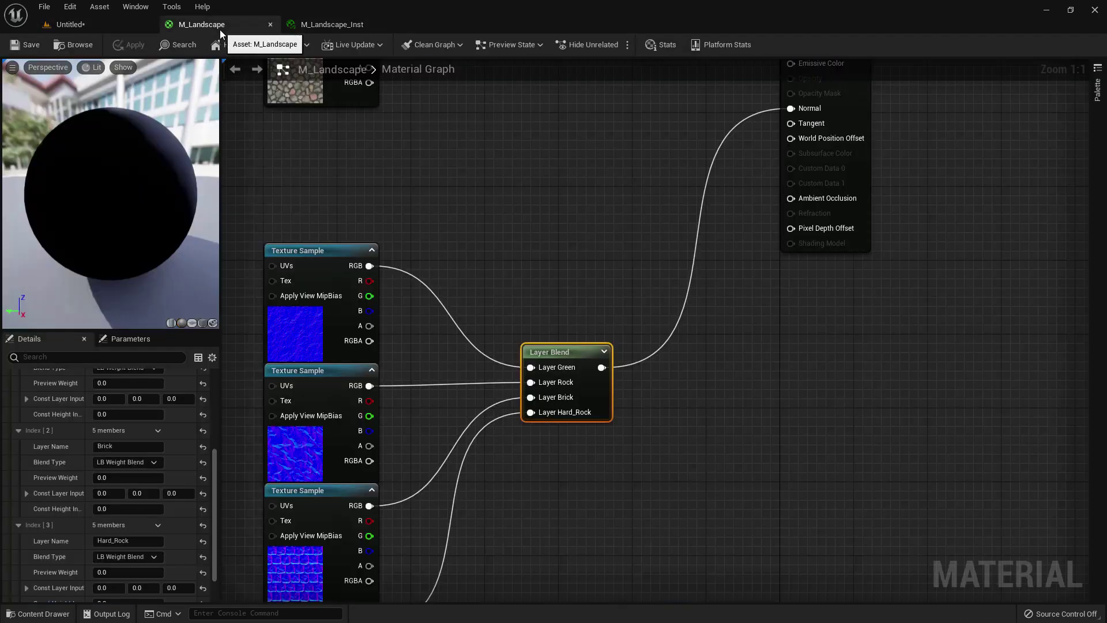
right_click_drag(544, 290, 643, 450)
right_click_drag(616, 203, 717, 451)
mouse_move(477, 132)
right_mouse_down()
mouse_move(519, 263)
mouse_move(502, 247)
right_mouse_up()
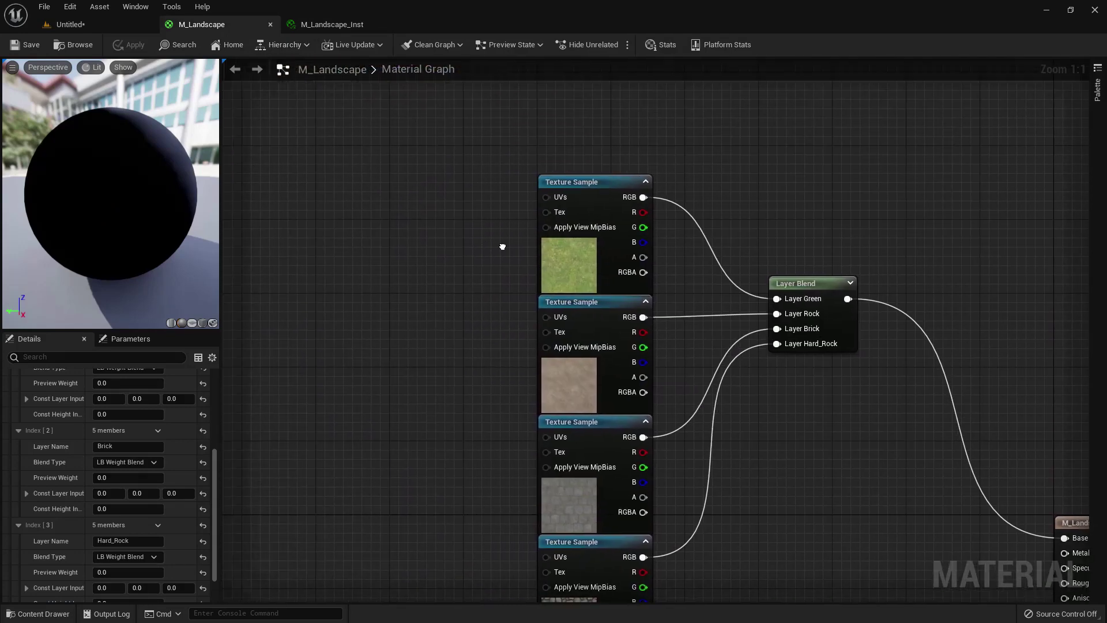
right_click(460, 247)
type("texture")
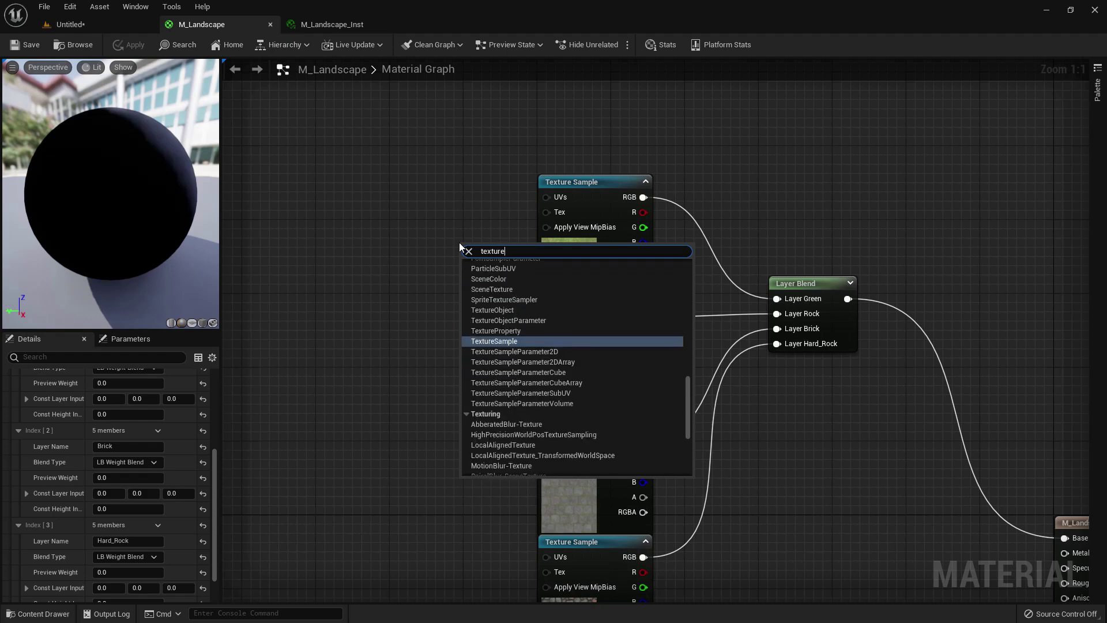
type(" param")
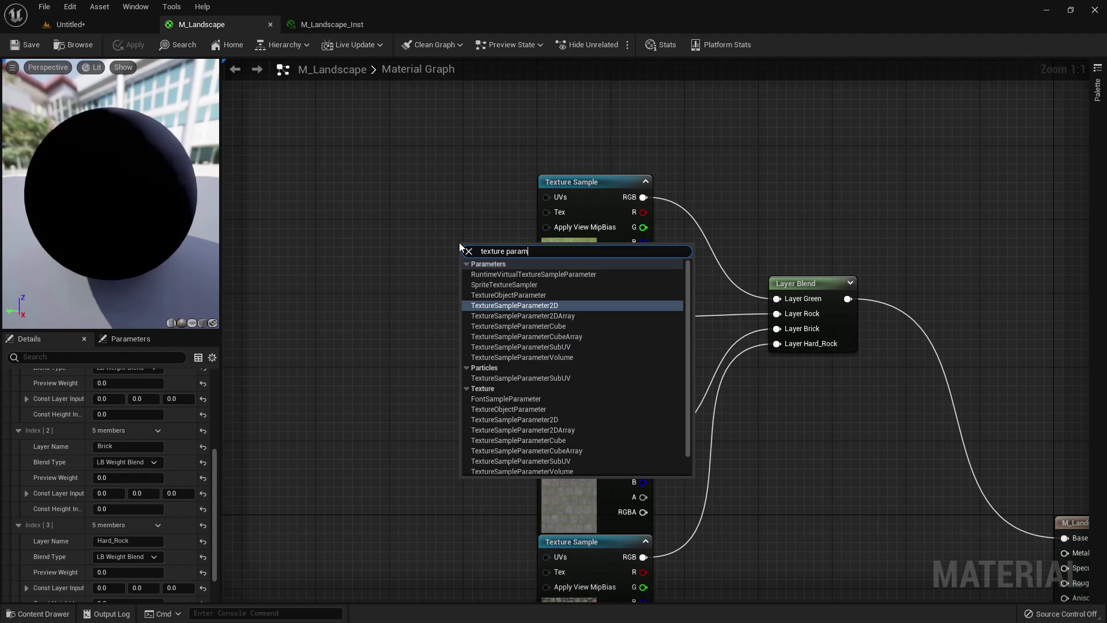
key("Return")
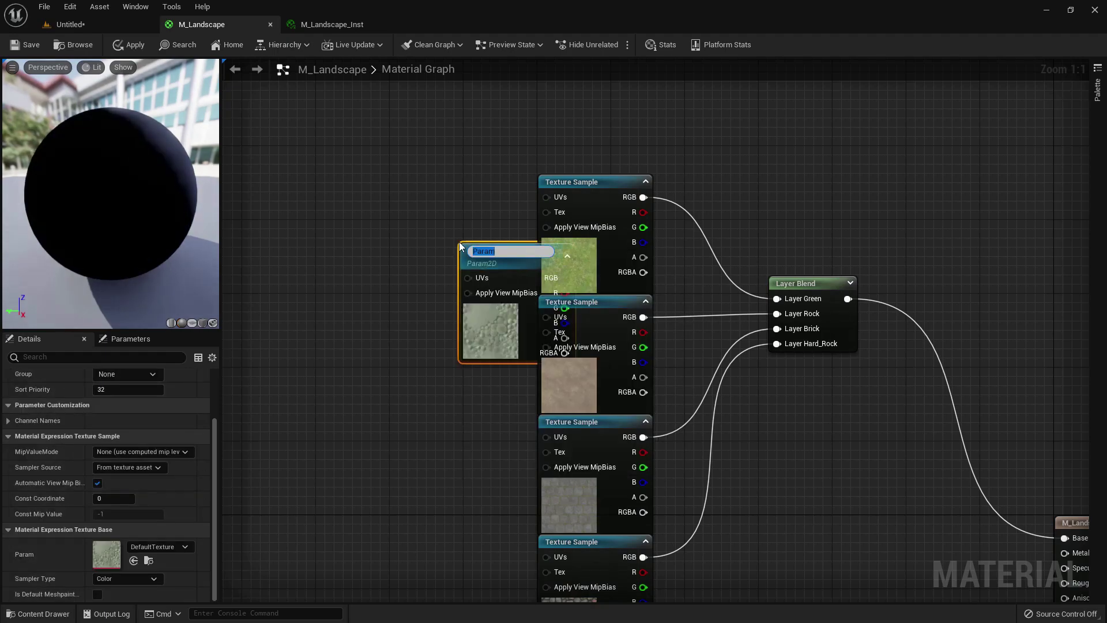
type("Grass")
key("Return")
left_click_drag(496, 327, 439, 242)
Step: Copy the grass sample's texture into the Grass parameter and move the Layer Green connection from the sample to the parameter's RGB output
left_click(542, 271)
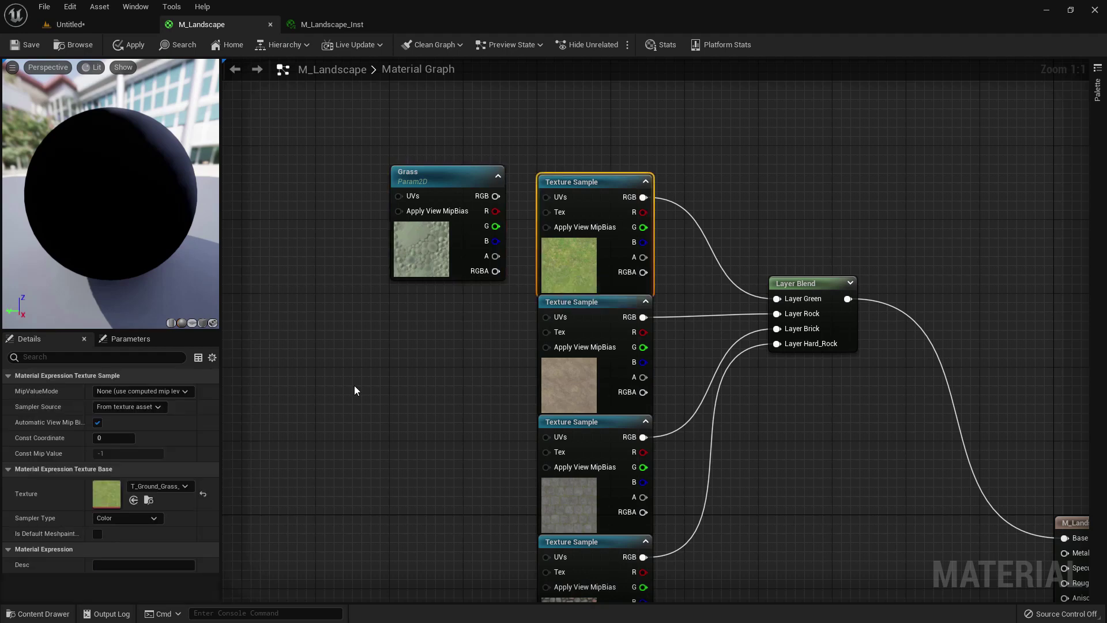
right_click(109, 493)
left_click(141, 498)
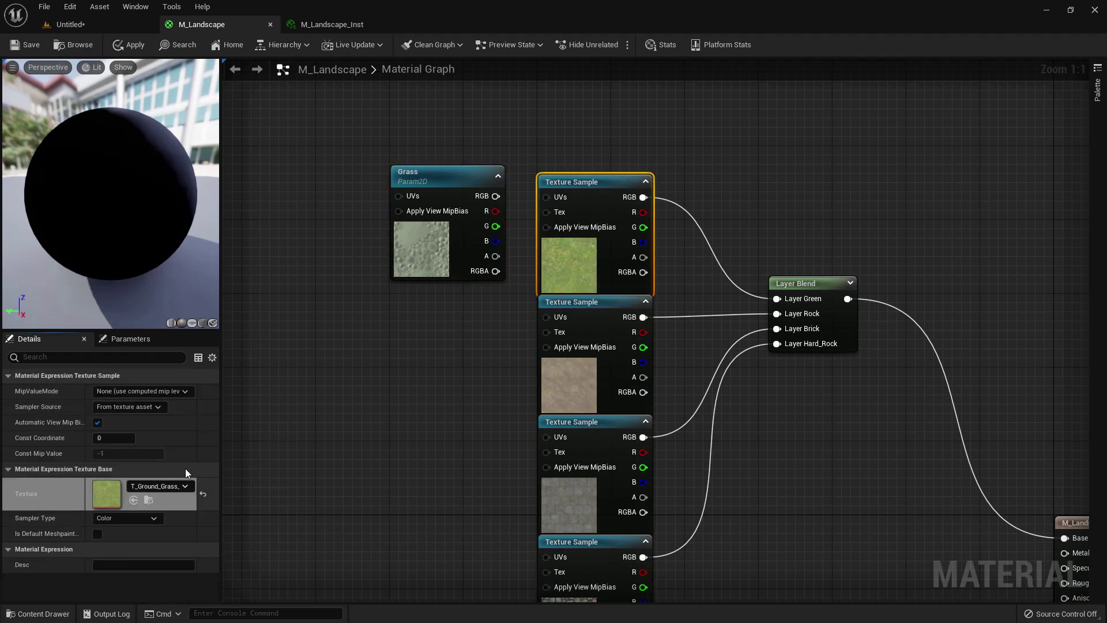
left_click(420, 253)
scroll(110, 507, "down", 3)
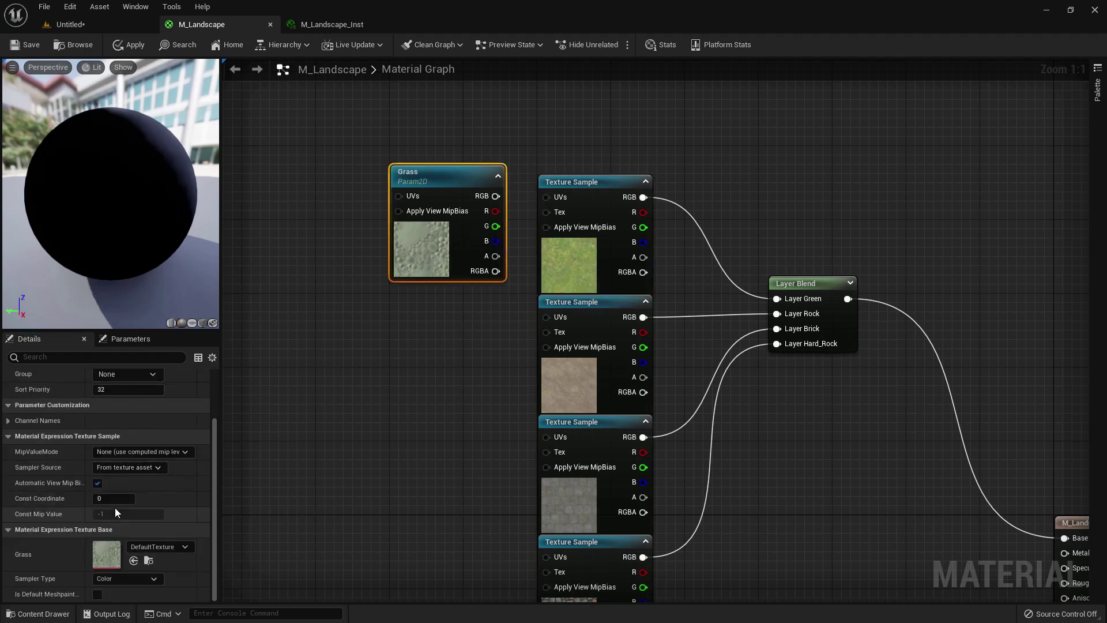
right_click(107, 551)
left_click(123, 571)
right_click_drag(495, 303, 456, 296)
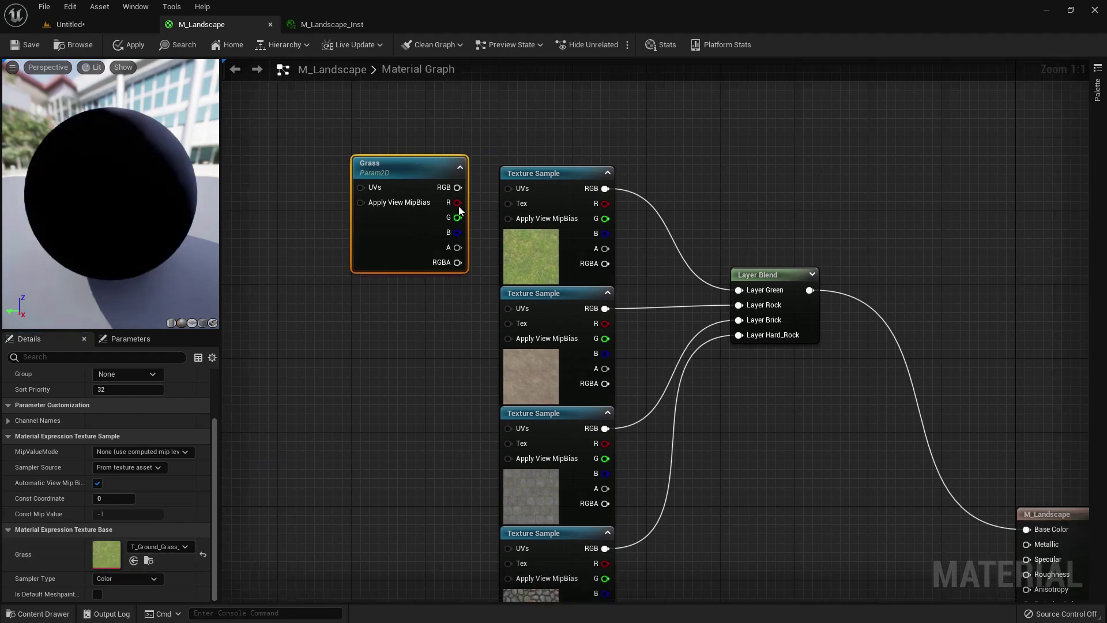
left_click_drag(528, 199, 456, 187)
Step: Paste a copy of the Grass parameter beside the normal-map samples and move the normal Layer Green connection to its RGB output
right_click_drag(459, 347, 513, 293)
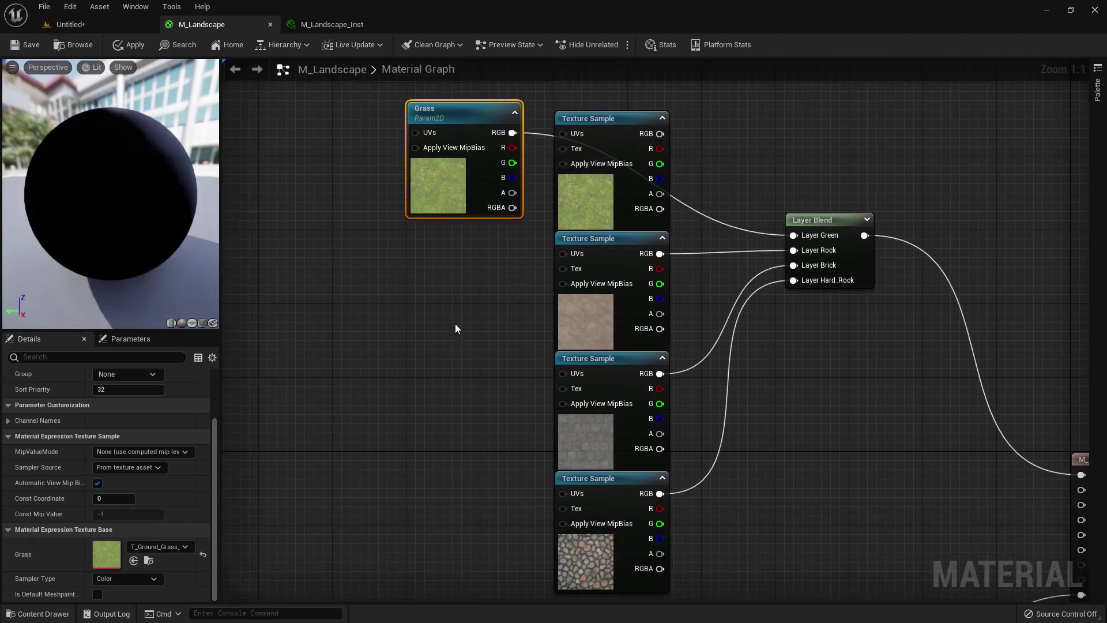
right_click_drag(455, 324, 453, 300)
right_click_drag(433, 435, 458, 255)
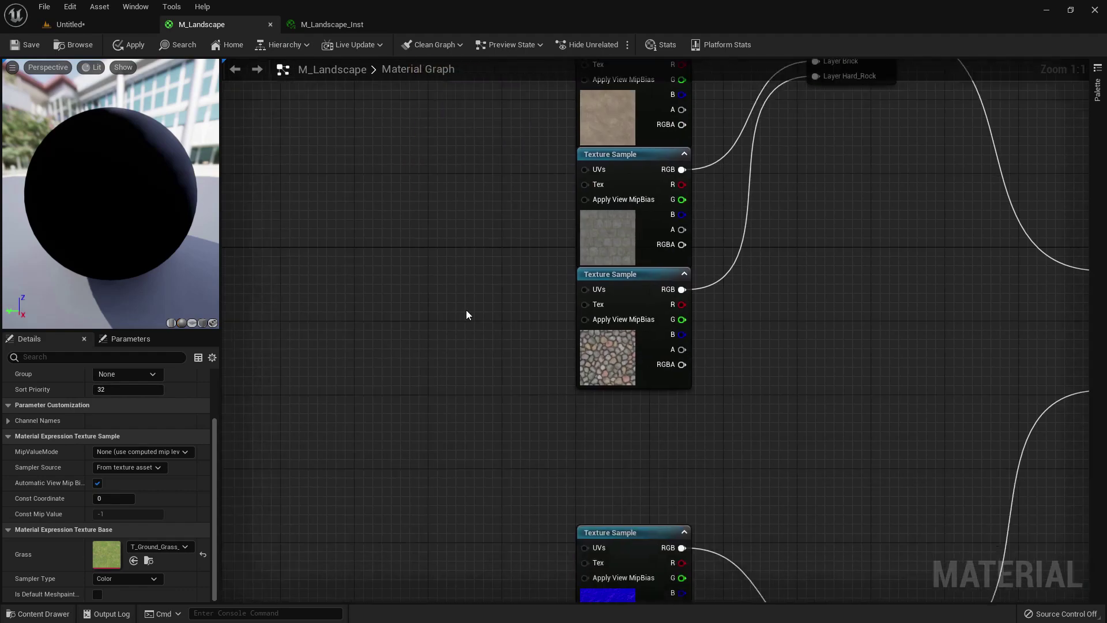
right_click_drag(456, 517, 460, 338)
left_click(452, 424)
key("ctrl+v")
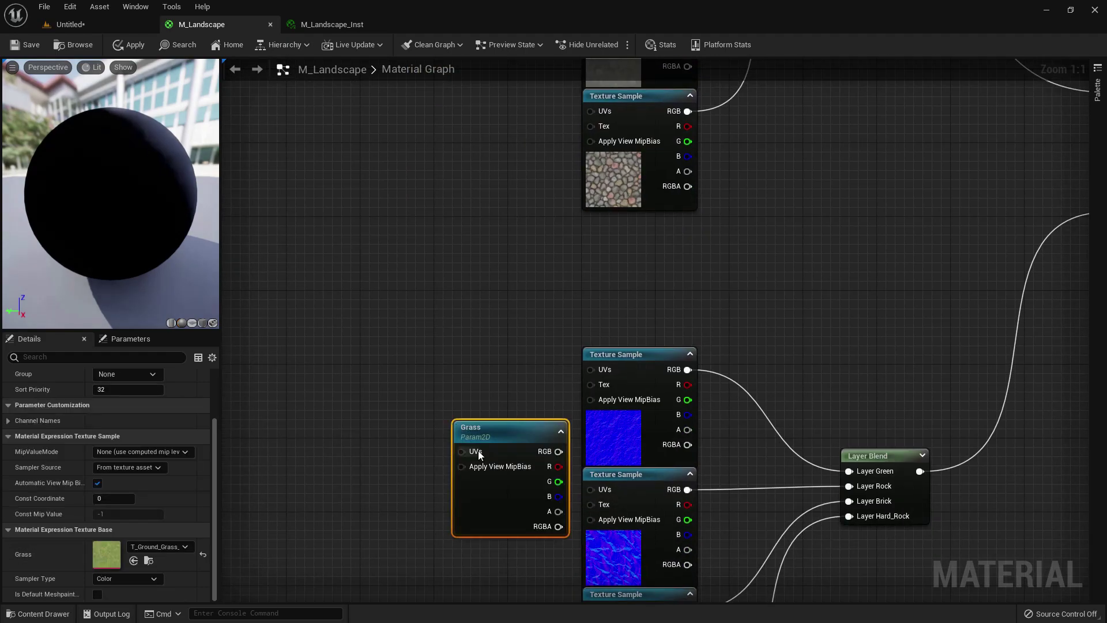
left_click_drag(487, 459, 451, 394)
left_click_drag(688, 370, 521, 386, "ctrl")
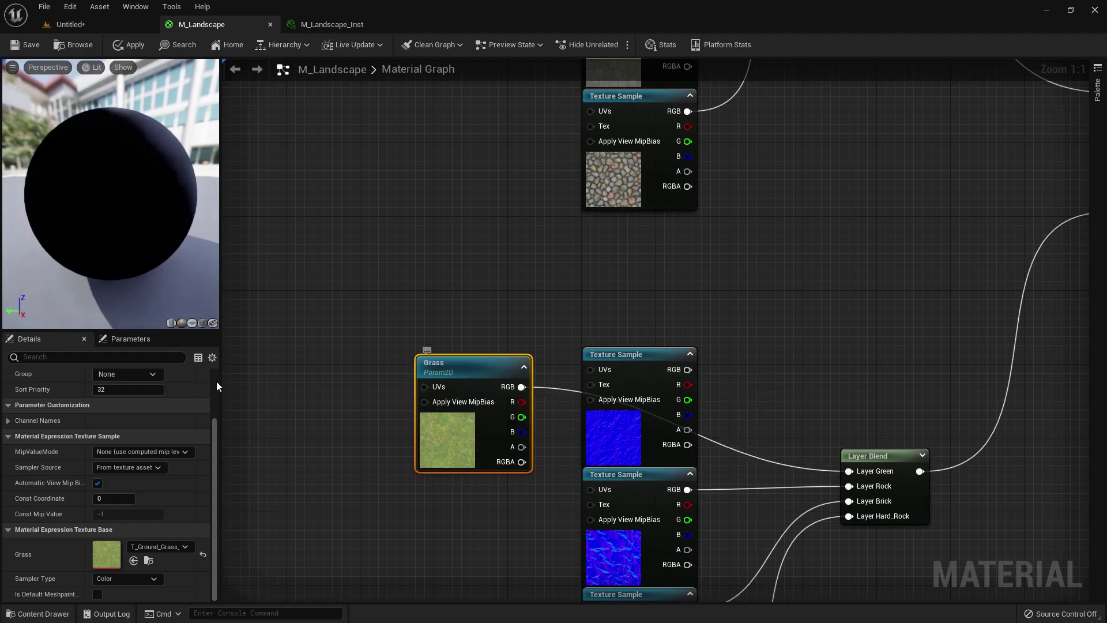
Step: Rename the copied parameter to Grass Normal and save the M_Landscape material
scroll(174, 445, "up", 3)
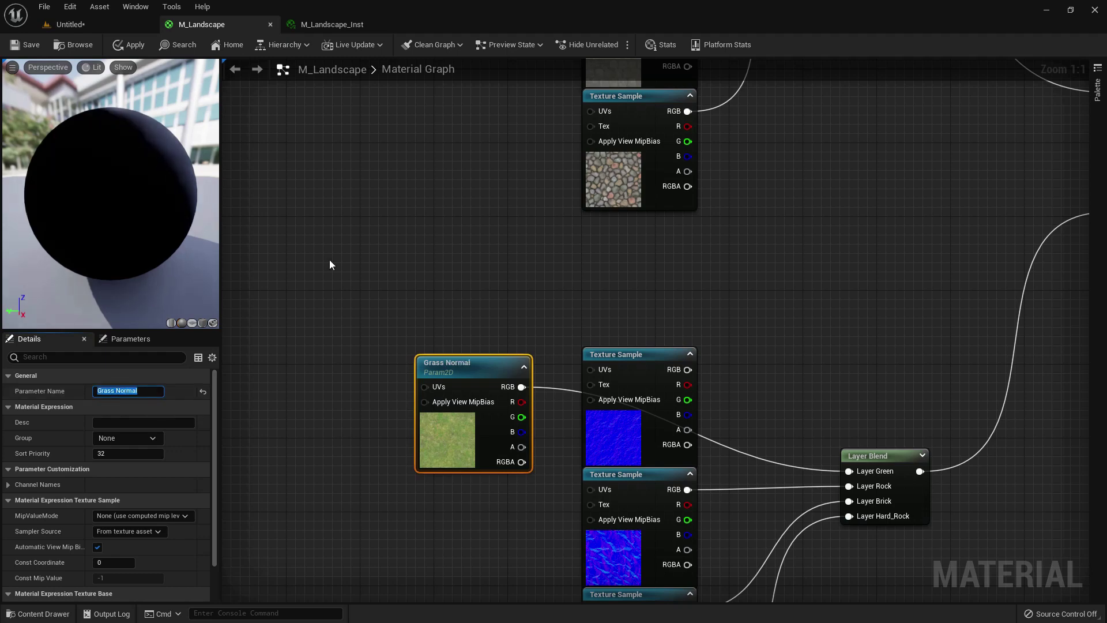
left_click(26, 41)
Step: Enable the Grass and Grass Normal texture overrides in M_Landscape_Inst
left_click(323, 25)
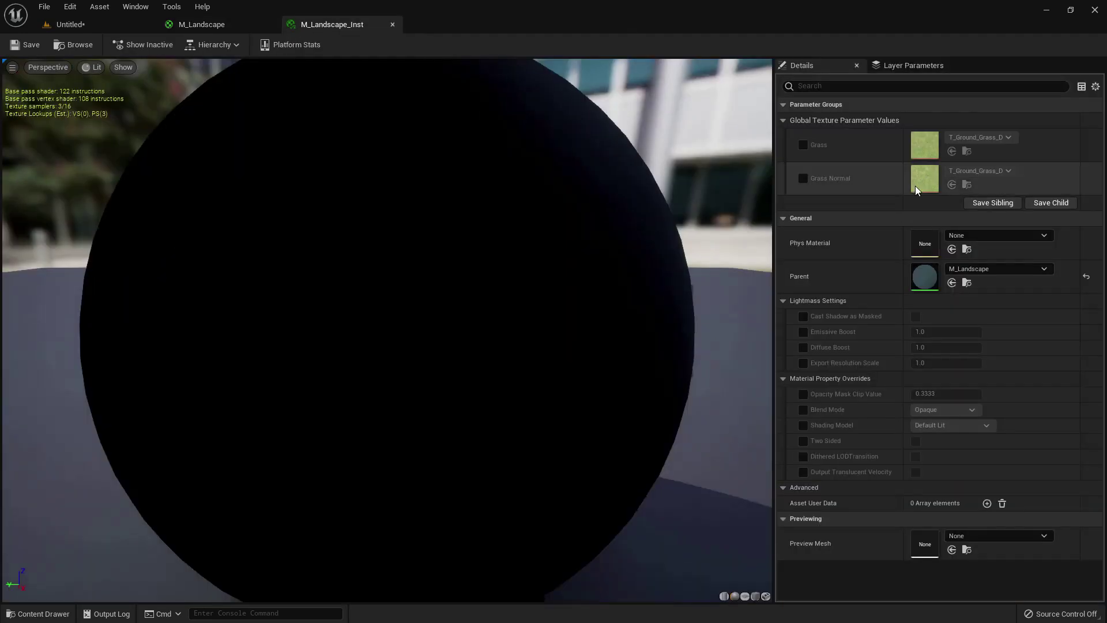
left_click(802, 144)
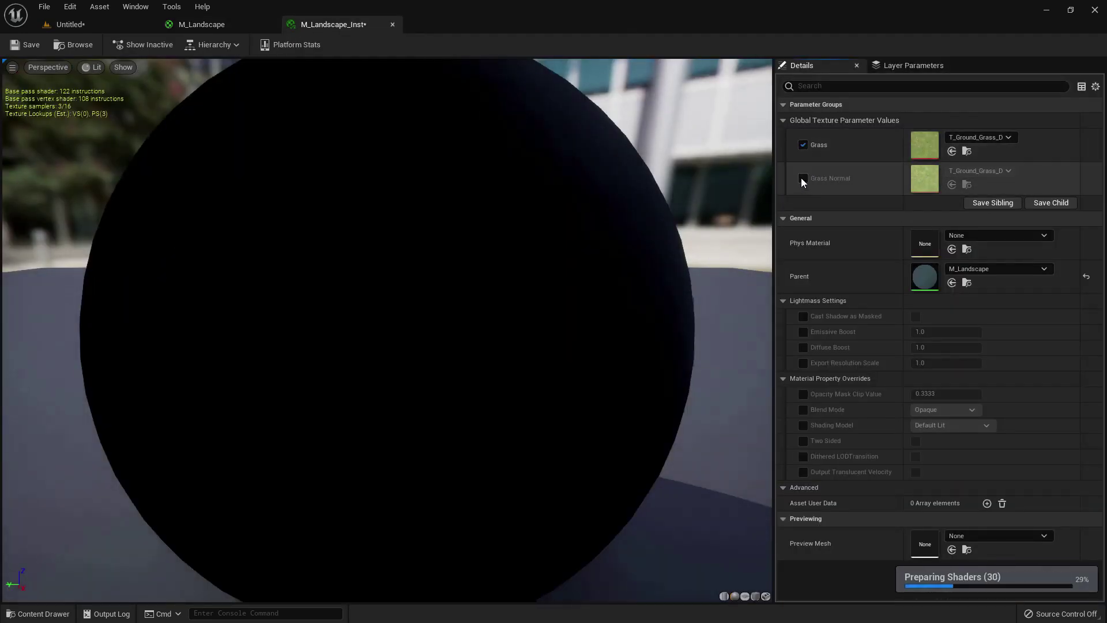
left_click(802, 178)
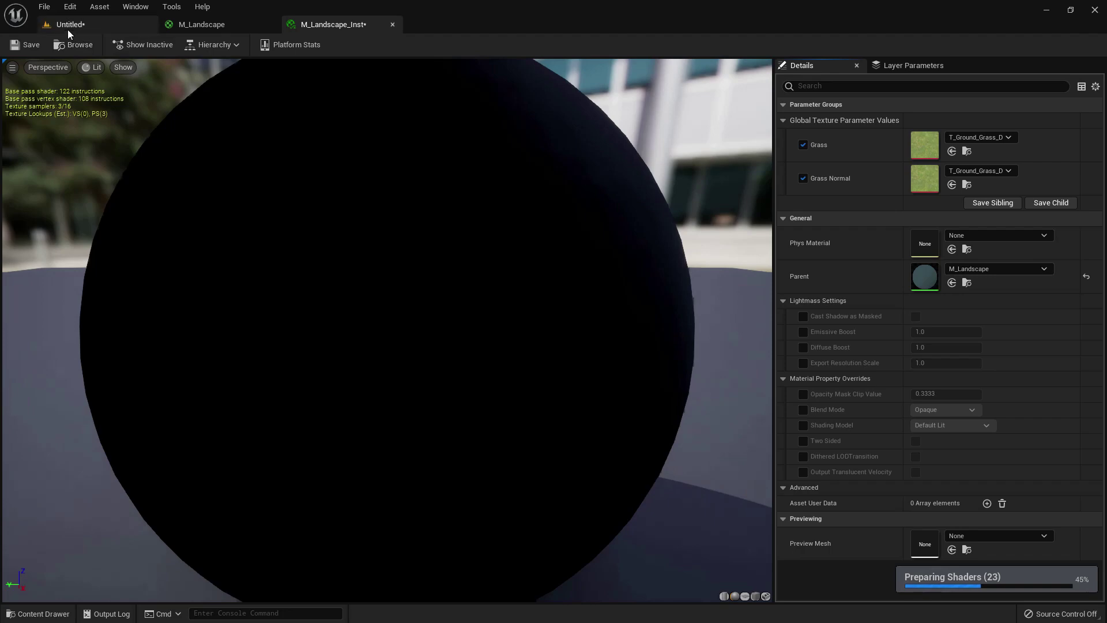
Step: Assign T_Wood_Oak_D from the StarterContent Textures folder to the Grass parameter of M_Landscape_Inst
left_click(67, 30)
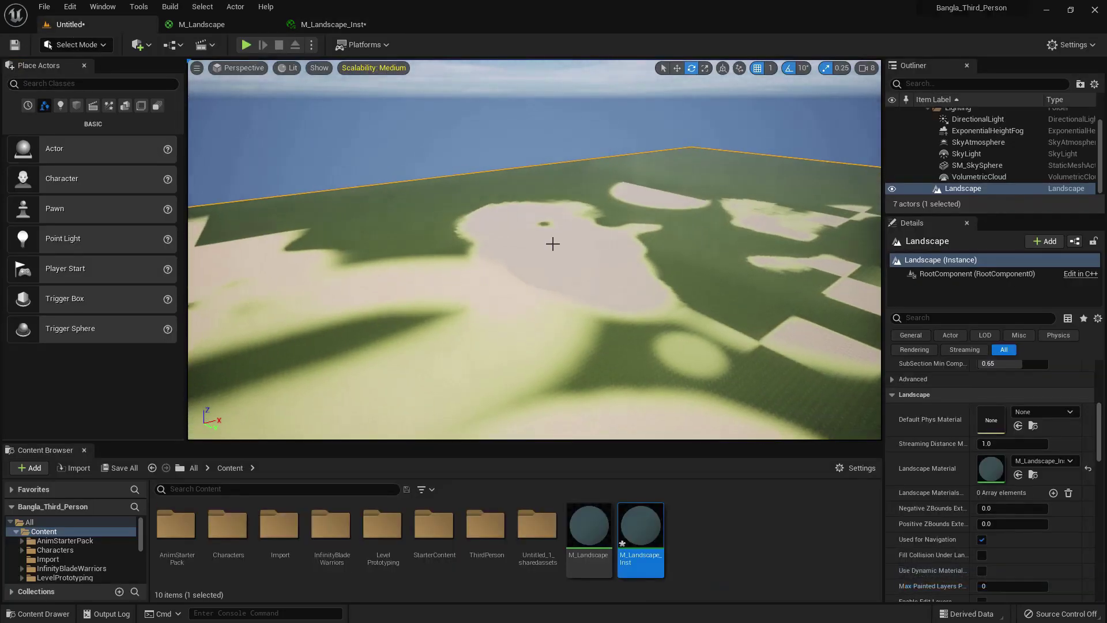
scroll(58, 554, "down", 5)
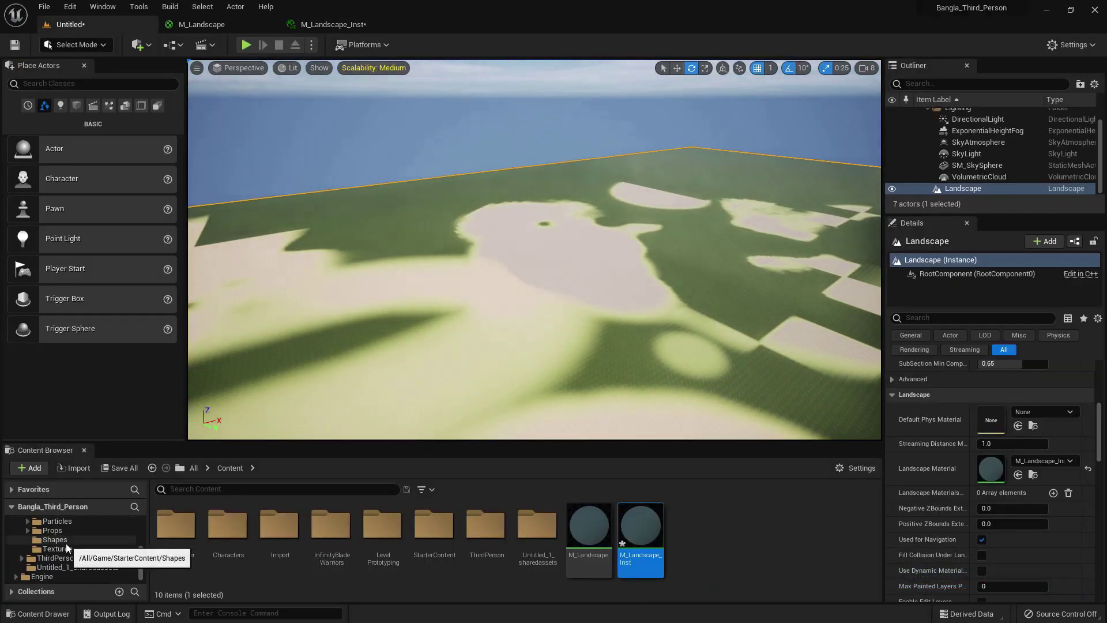
left_click(75, 549)
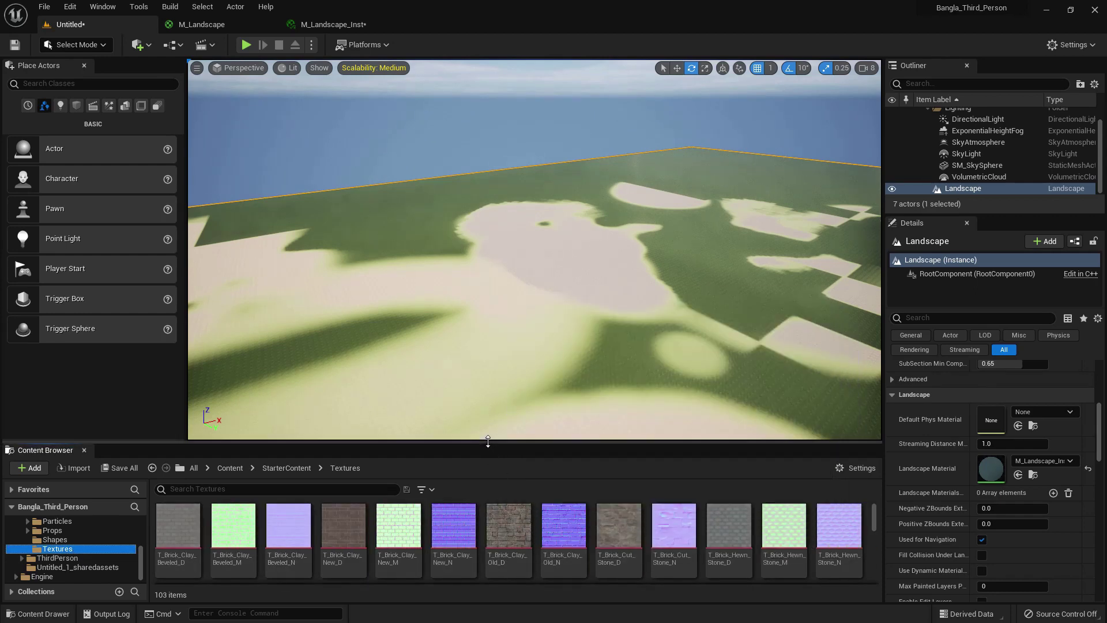
left_click_drag(489, 445, 490, 328)
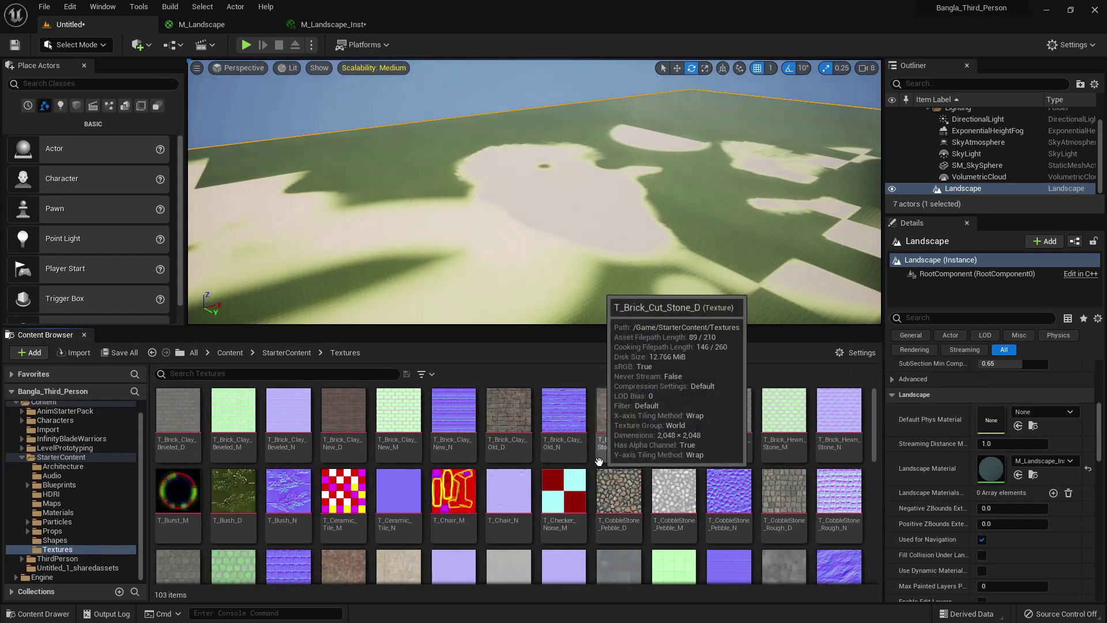
scroll(598, 460, "down", 6)
scroll(598, 460, "down", 5)
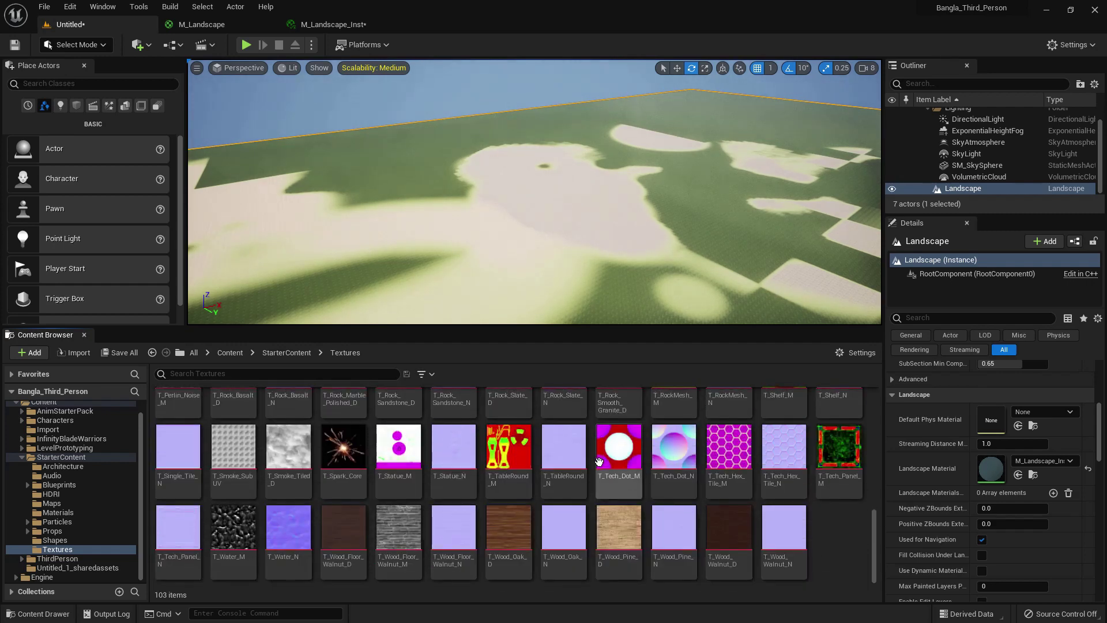
mouse_move(498, 535)
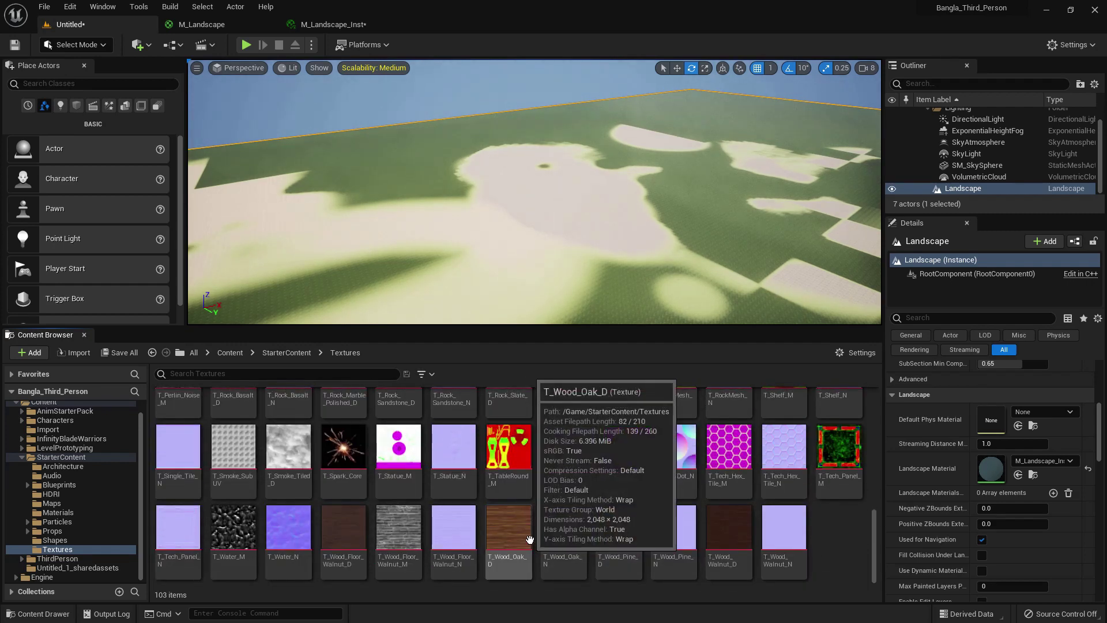
left_click(498, 534)
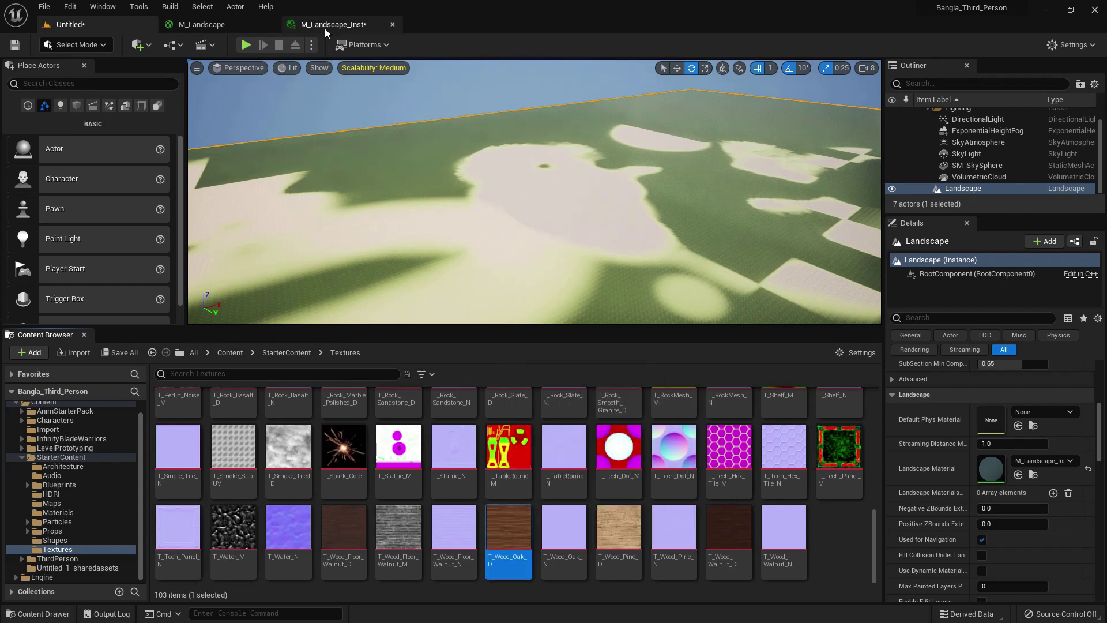
left_click(327, 25)
left_click(952, 151)
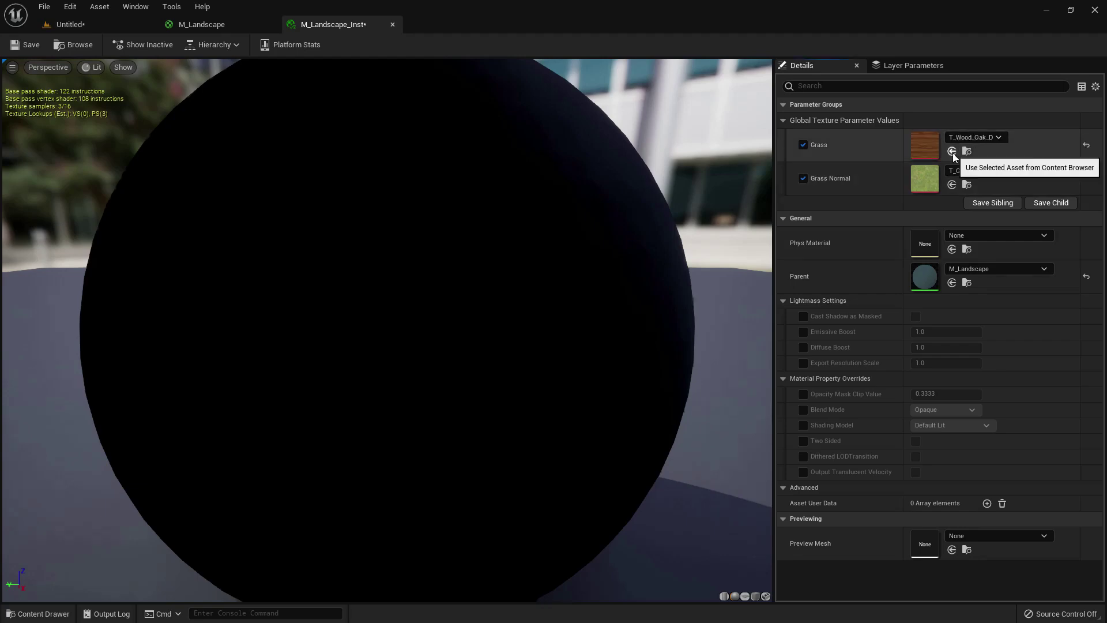
Step: Assign T_Wood_Oak_N to the Grass Normal parameter, save M_Landscape_Inst, and return to the level
left_click(88, 27)
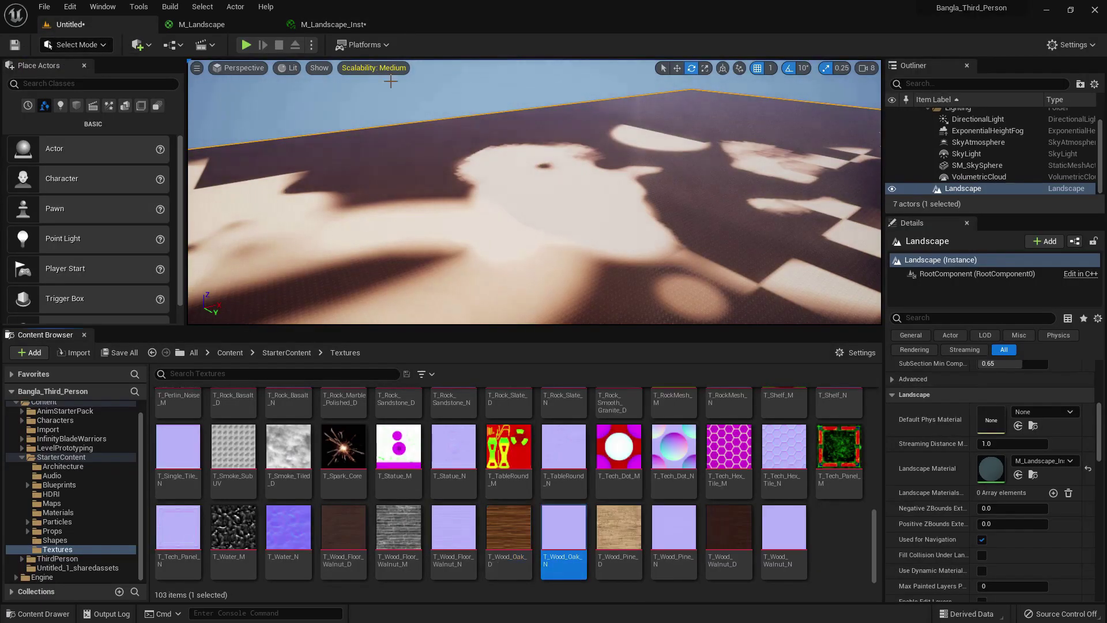
left_click(332, 26)
left_click(952, 184)
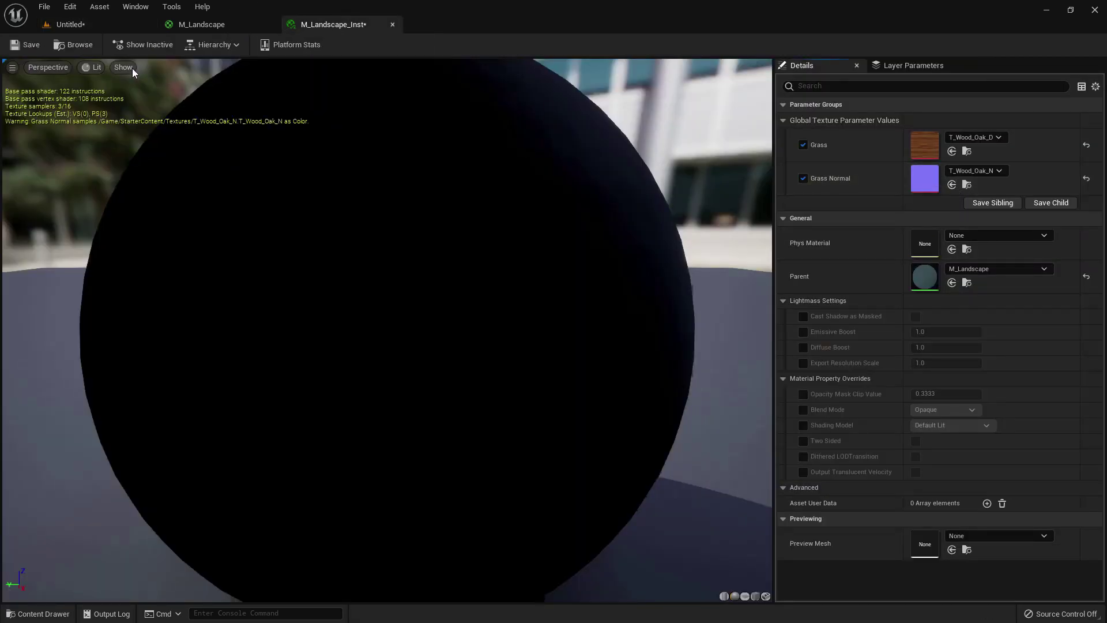
left_click(88, 26)
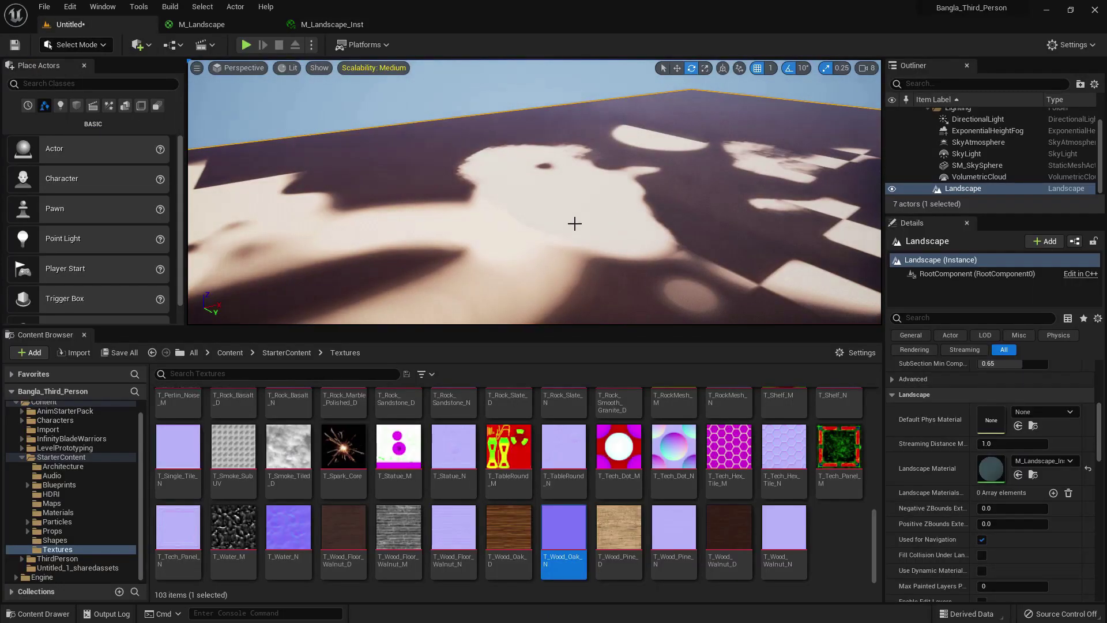
Step: Replace the Grass parameter's texture with T_CobbleStone_Rough_D in M_Landscape_Inst and return to the level
scroll(450, 484, "up", 6)
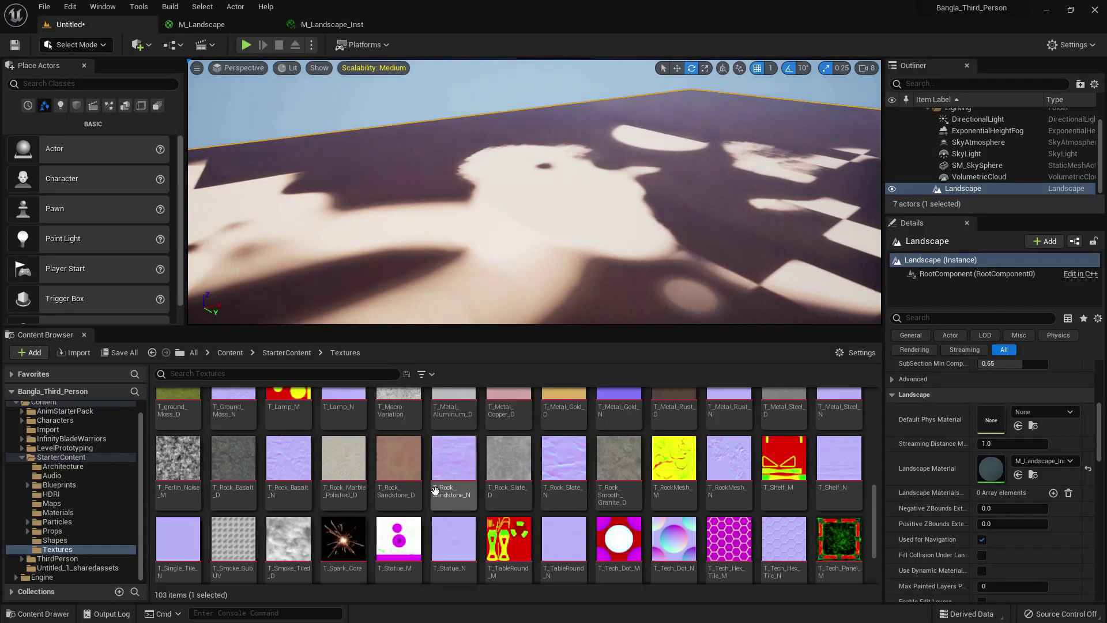
scroll(435, 491, "up", 3)
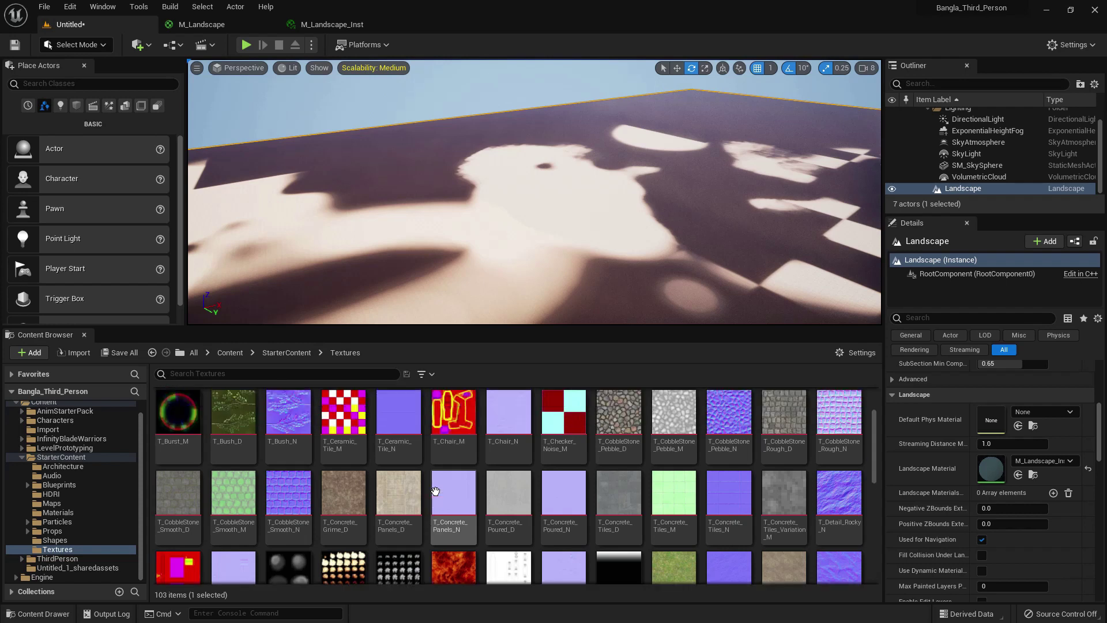
scroll(435, 491, "up", 2)
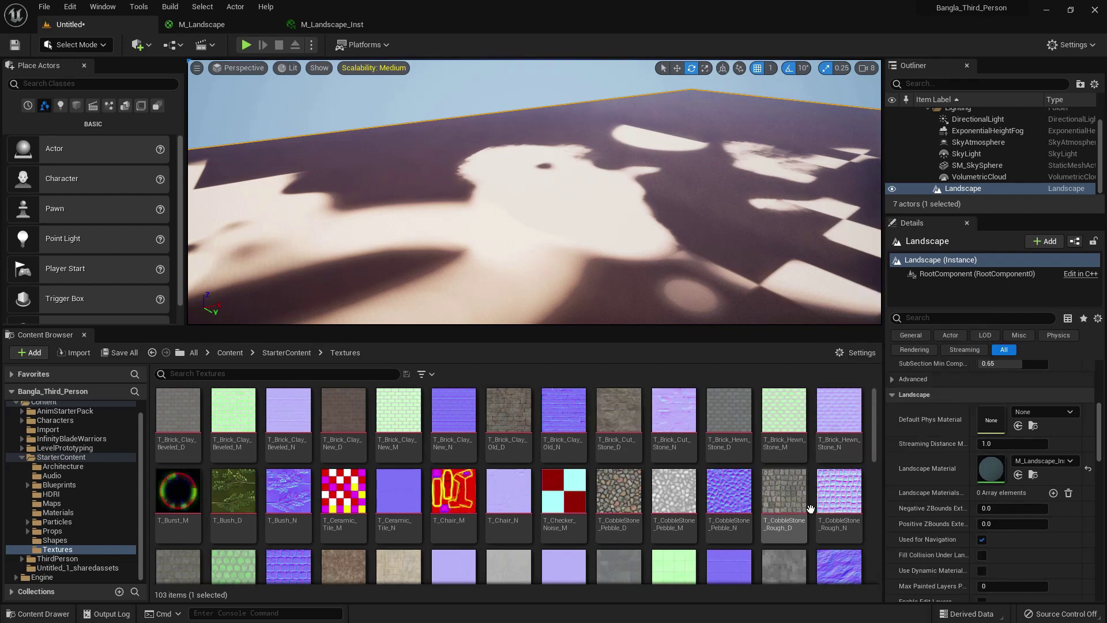
left_click(328, 25)
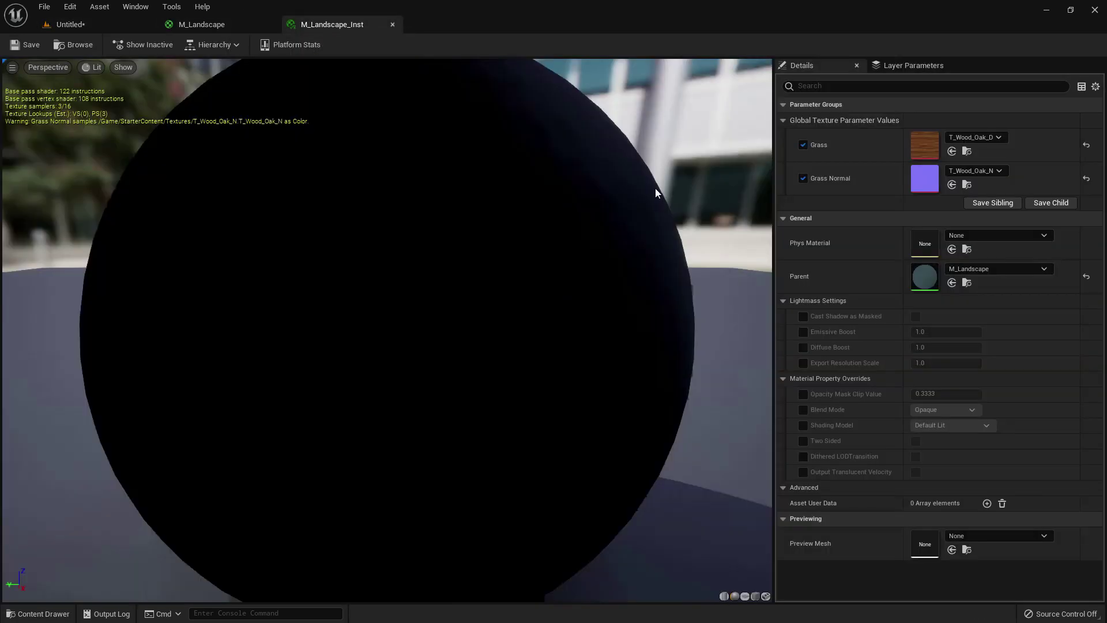
left_click(952, 151)
left_click(98, 24)
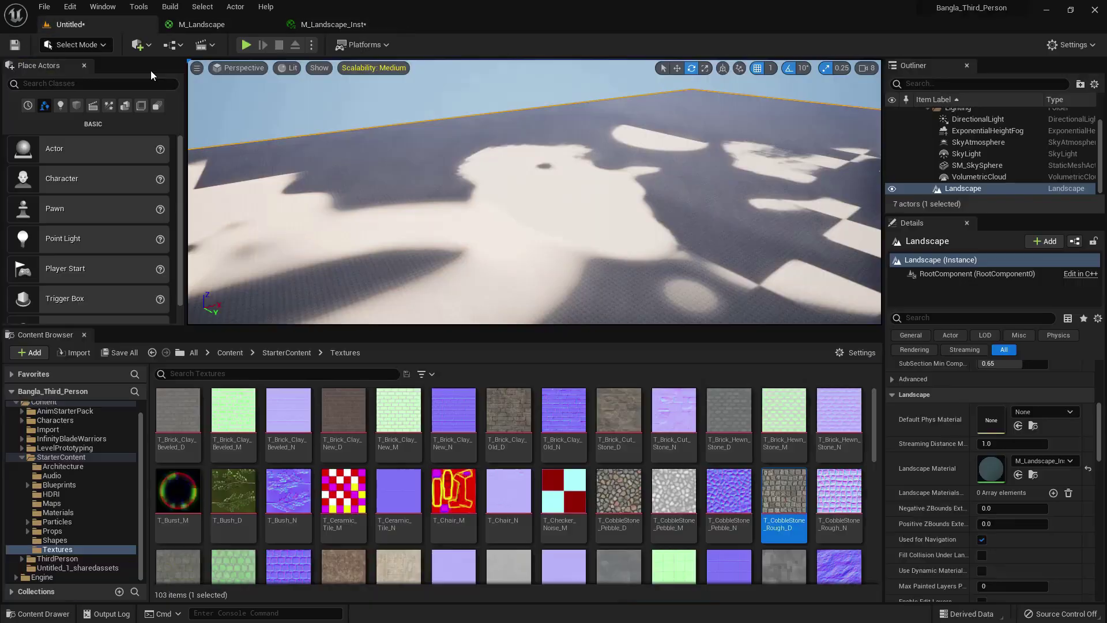
Step: Assign T_CobbleStone_Rough_N to the Grass Normal parameter, save M_Landscape_Inst, and inspect the cobblestone surface up close in the level
left_click(839, 491)
left_click(326, 25)
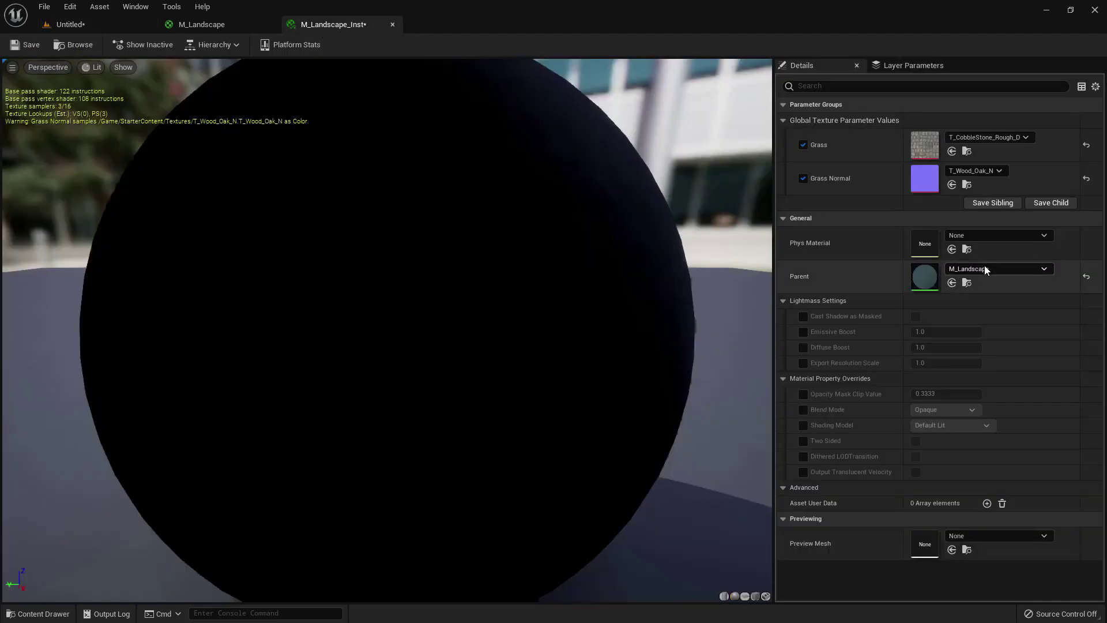
left_click(952, 185)
left_click(26, 46)
left_click(81, 25)
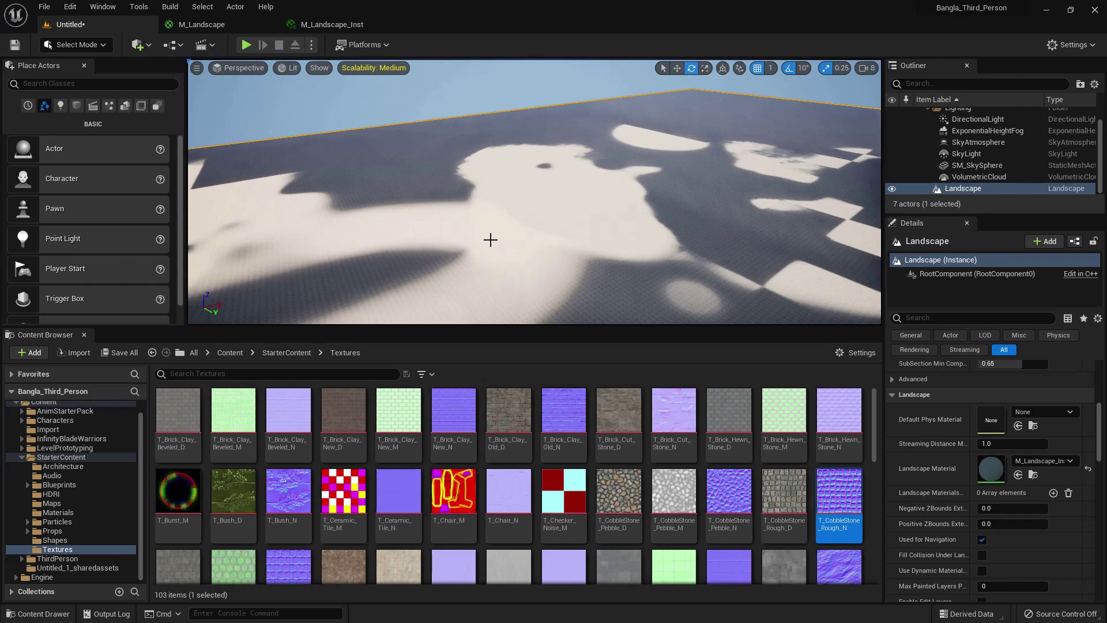
right_click_drag(459, 222, 522, 270)
scroll(521, 235, "up", 5)
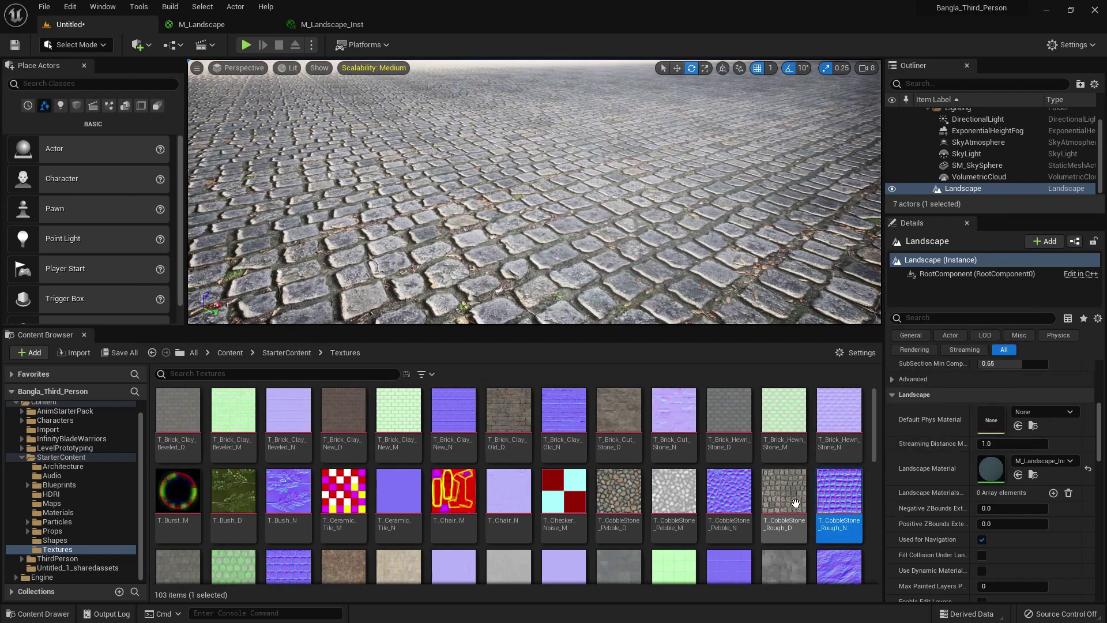
Step: Replace the Grass parameter's texture with T_Brick_Clay_New_D, save M_Landscape_Inst, and return to the level
scroll(793, 500, "down", 2)
scroll(792, 499, "down", 1)
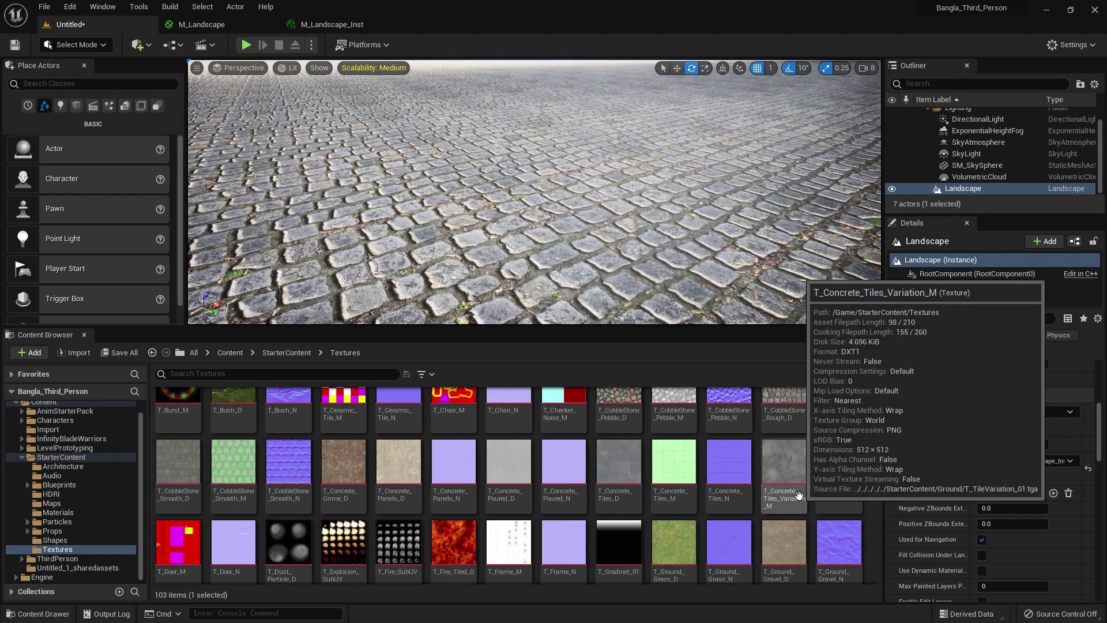
scroll(806, 493, "down", 1)
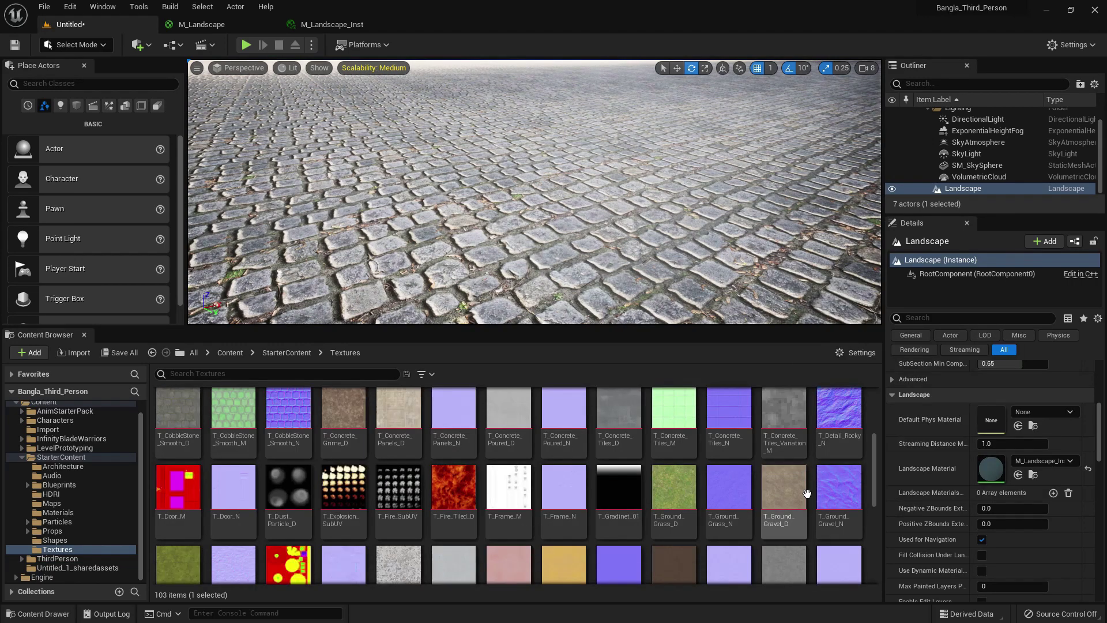
scroll(806, 493, "down", 1)
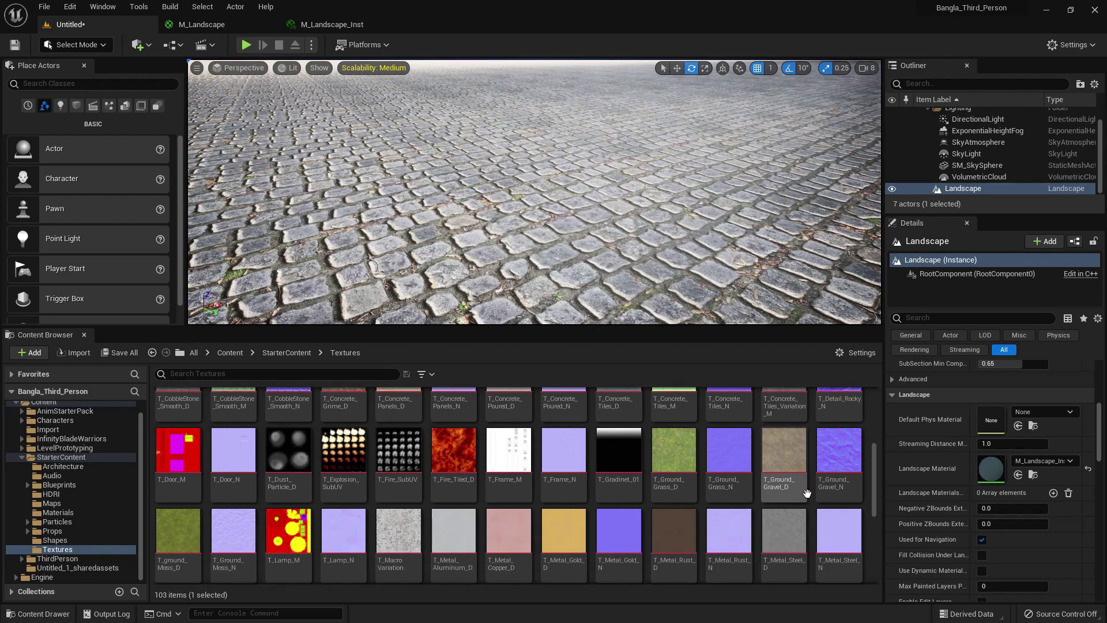
scroll(806, 493, "up", 4)
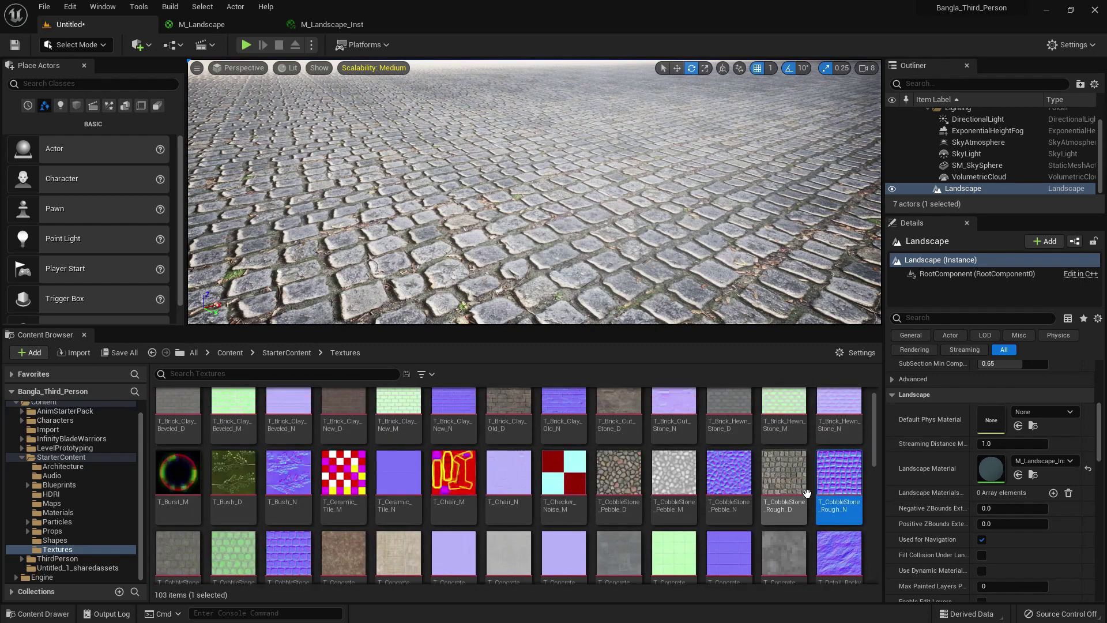
scroll(806, 494, "up", 1)
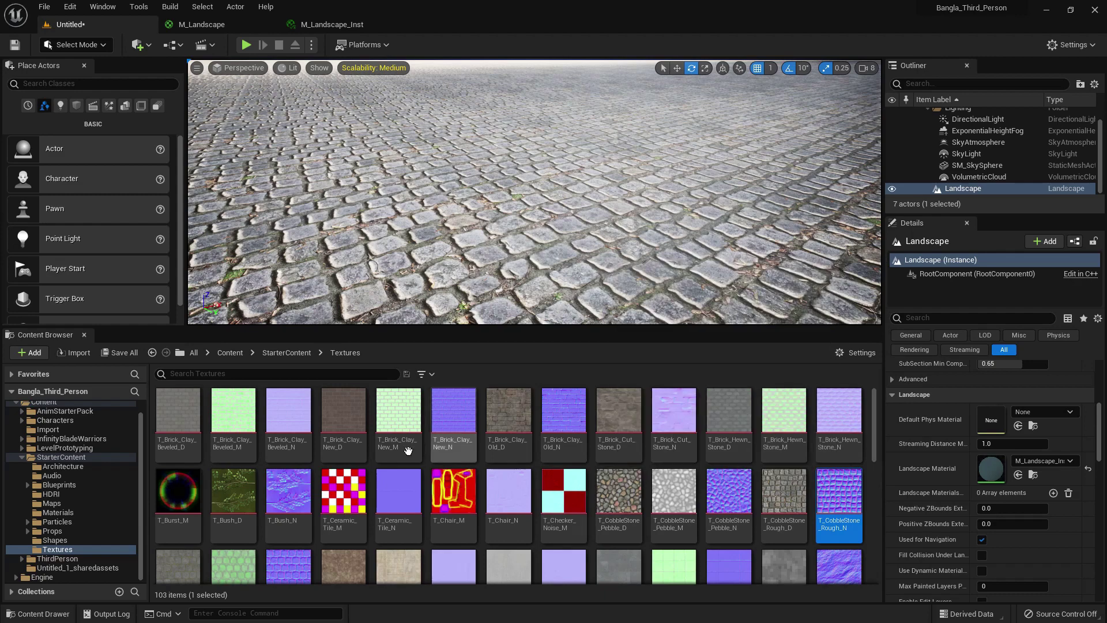
left_click(343, 416)
left_click(340, 24)
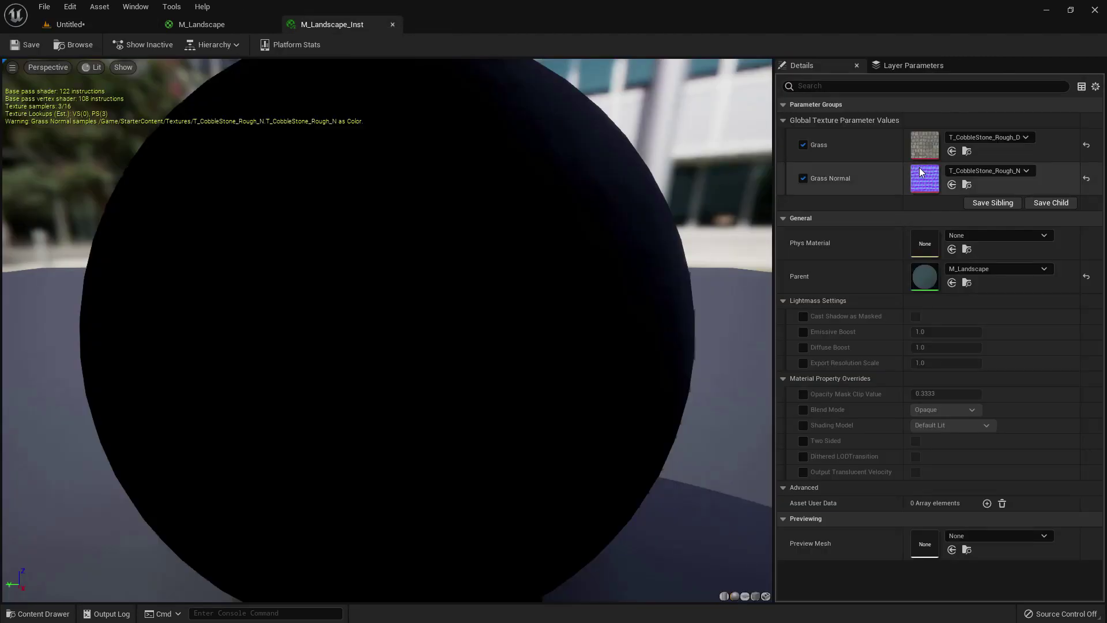
left_click(952, 151)
left_click(33, 49)
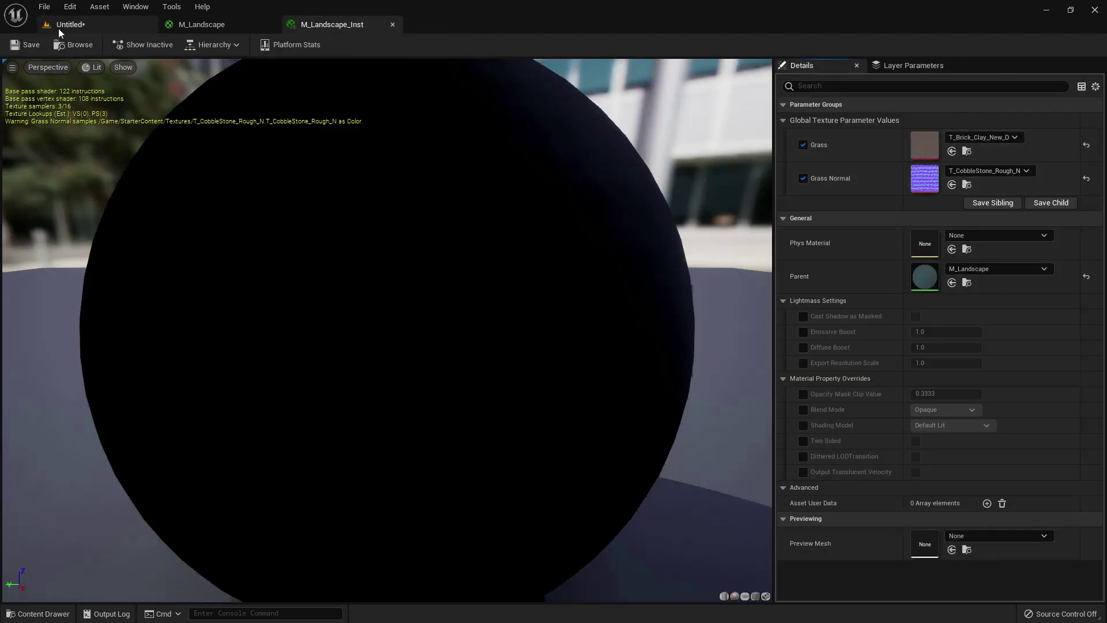
left_click(57, 27)
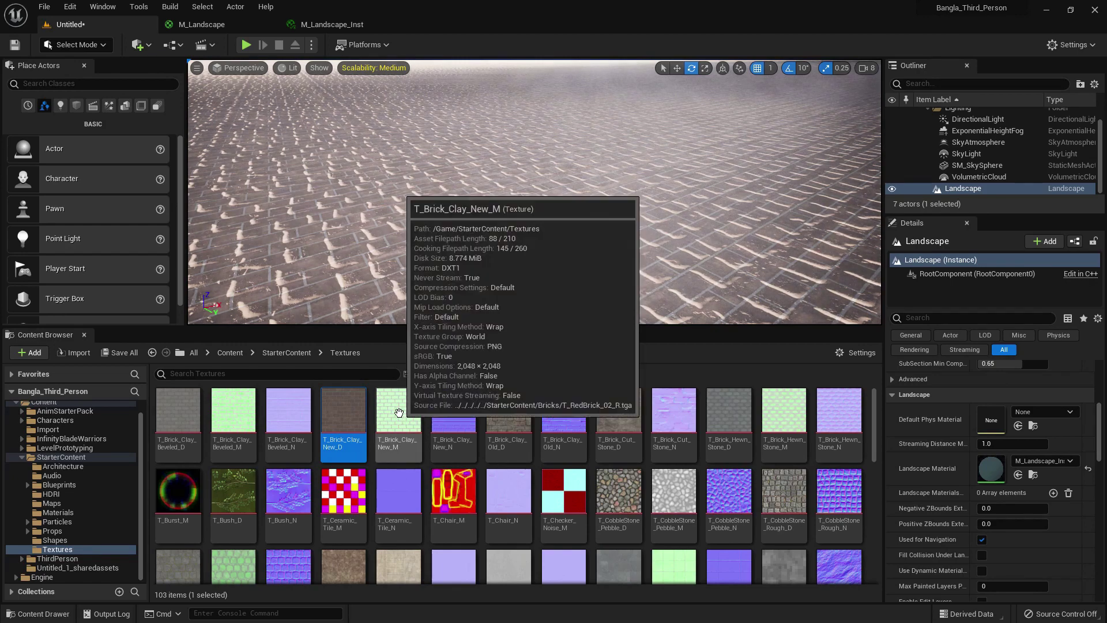
Step: Assign T_Brick_Clay_New_N to the Grass Normal parameter of M_Landscape_Inst and return to the level
left_click(332, 24)
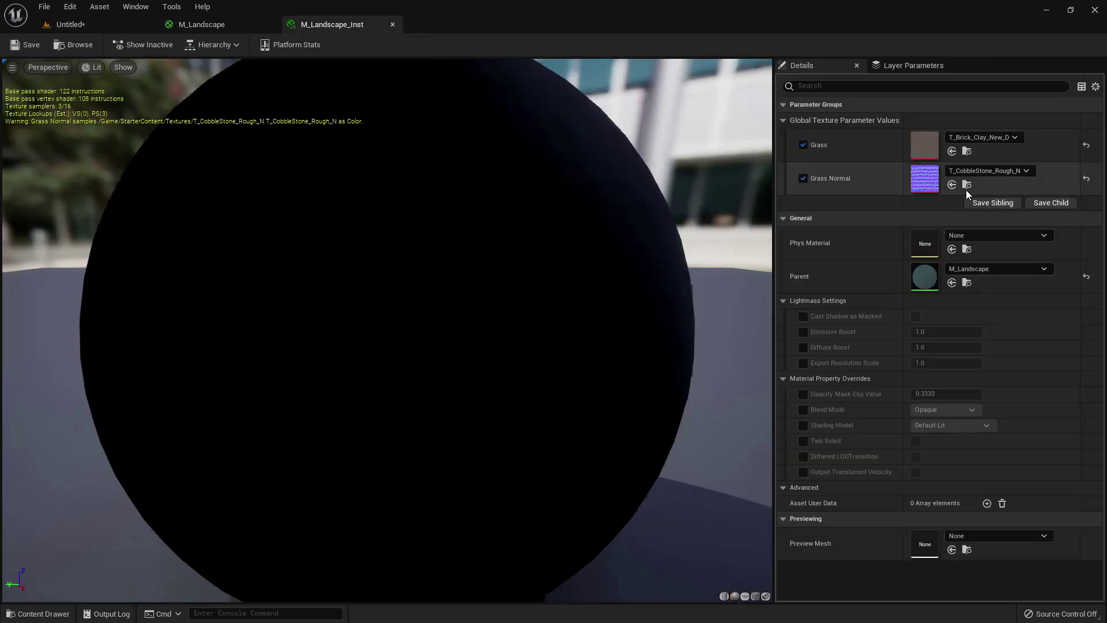
left_click(952, 184)
left_click(84, 25)
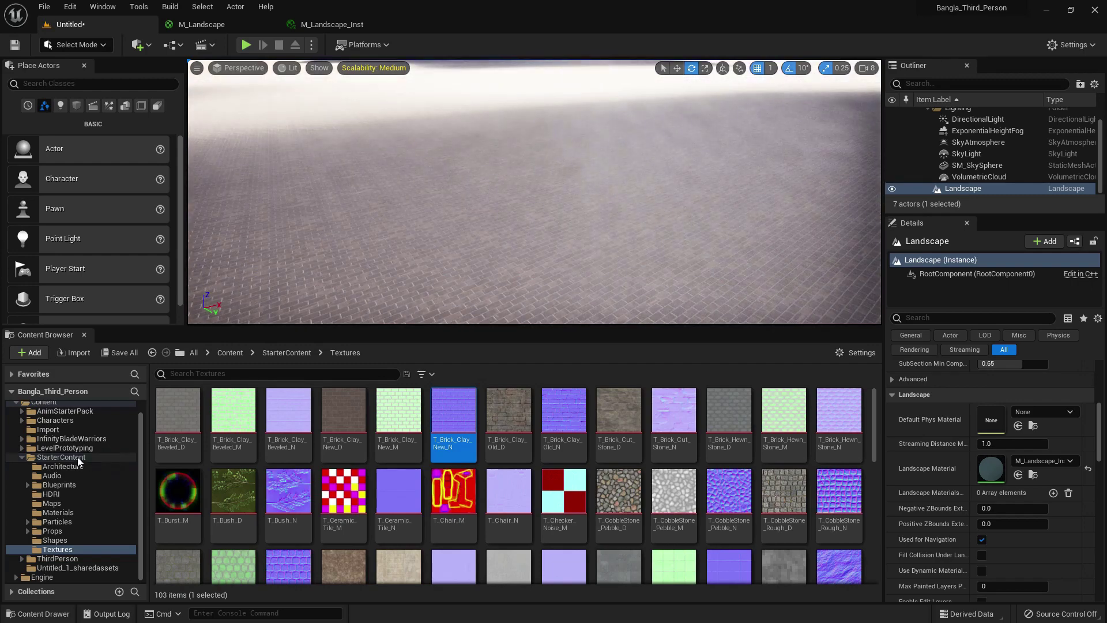
Step: Open M_Landscape_Inst from the Content folder and examine which texture samples in the M_Landscape graph are not yet parameters
scroll(79, 460, "up", 1)
left_click(44, 415)
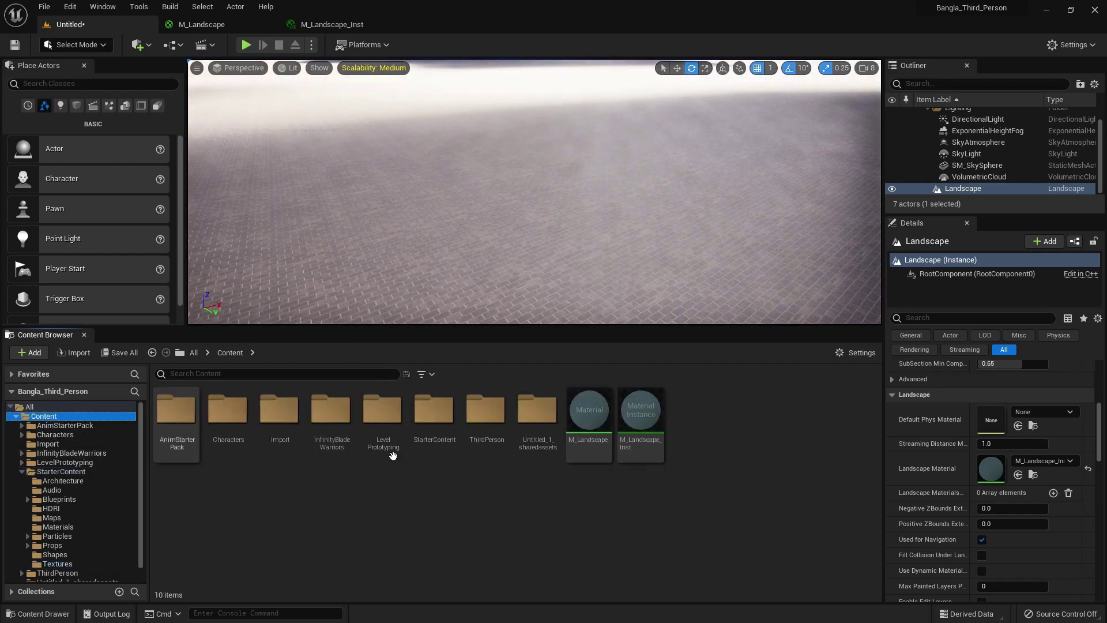
double_click(638, 455)
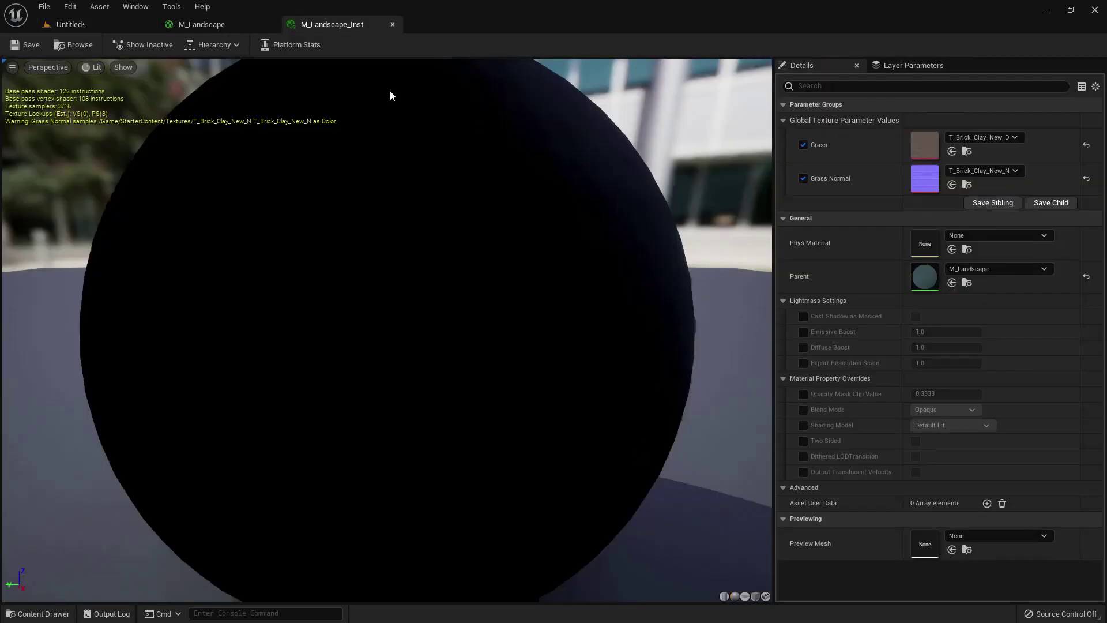
left_click(247, 25)
right_click_drag(507, 170, 535, 262)
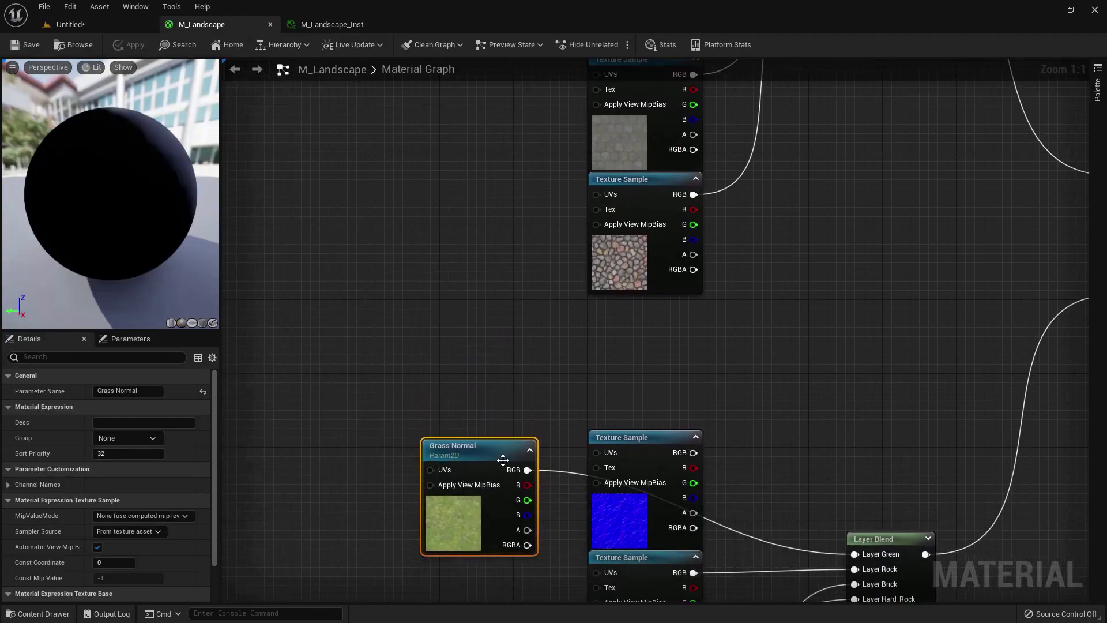
right_click_drag(489, 408, 489, 524)
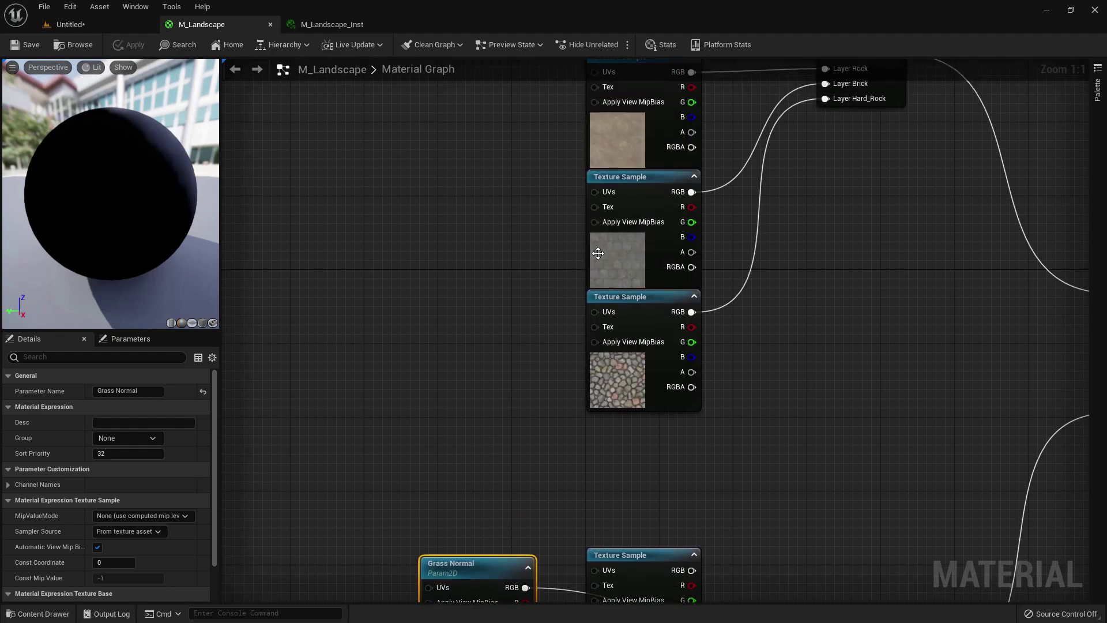
scroll(466, 319, "down", 1)
left_click(113, 22)
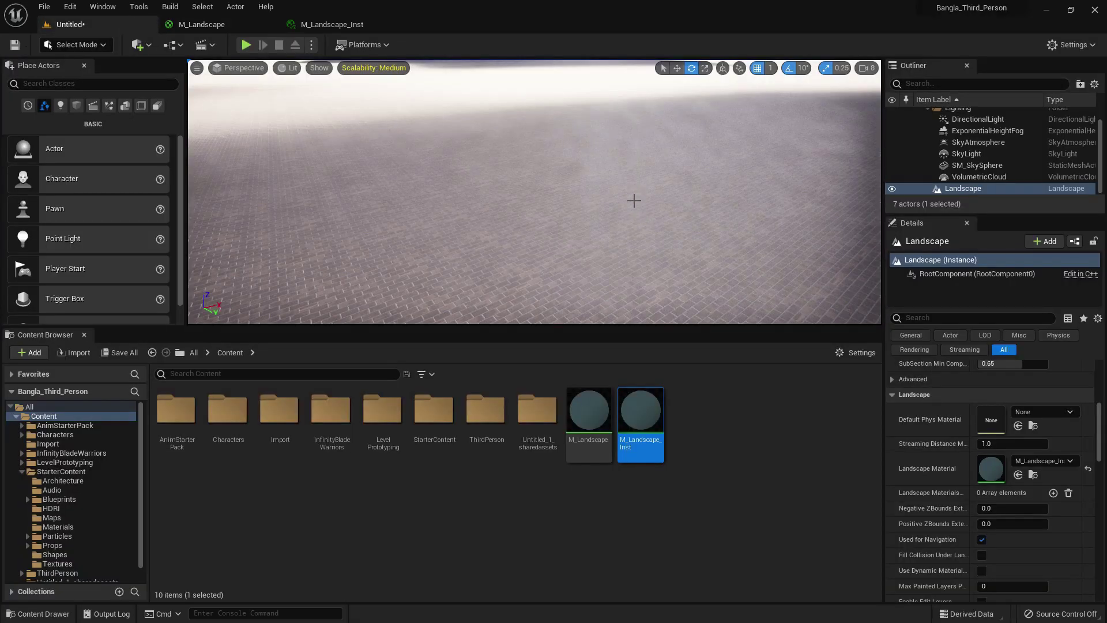
Step: Paste three copies of the Grass parameter node in M_Landscape and line them up beside the base color texture samples
left_click(203, 24)
left_click(486, 189)
key("ctrl+c")
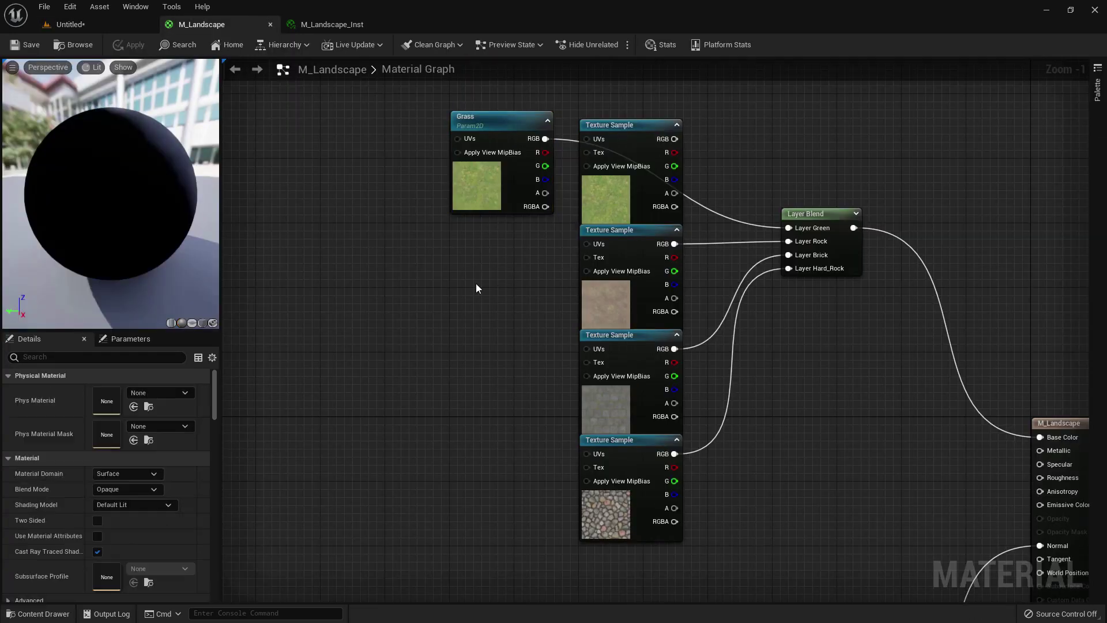
key("ctrl+v")
left_click_drag(476, 289, 449, 209)
left_click(451, 203, "shift")
left_click(426, 230)
left_click(475, 291)
left_click(481, 420)
key("ctrl+v")
left_click_drag(517, 428, 487, 341)
left_click(500, 483)
key("ctrl+v")
left_click_drag(500, 485, 492, 442)
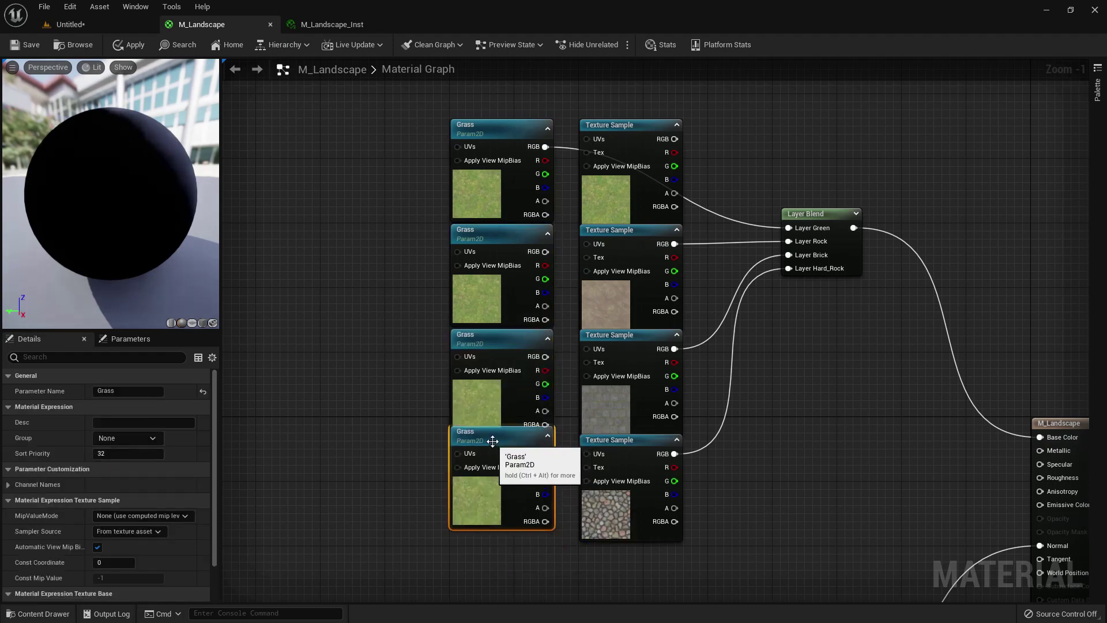
Step: Rename the second Grass parameter node to Rock
scroll(662, 337, "up", 1)
left_click(482, 261)
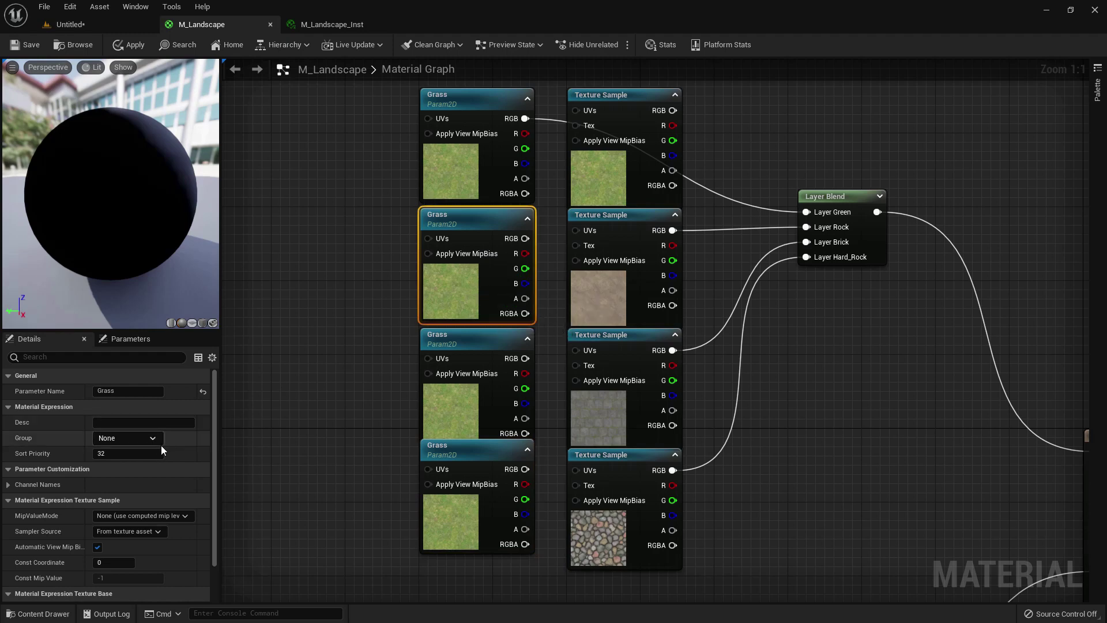
type("Rock")
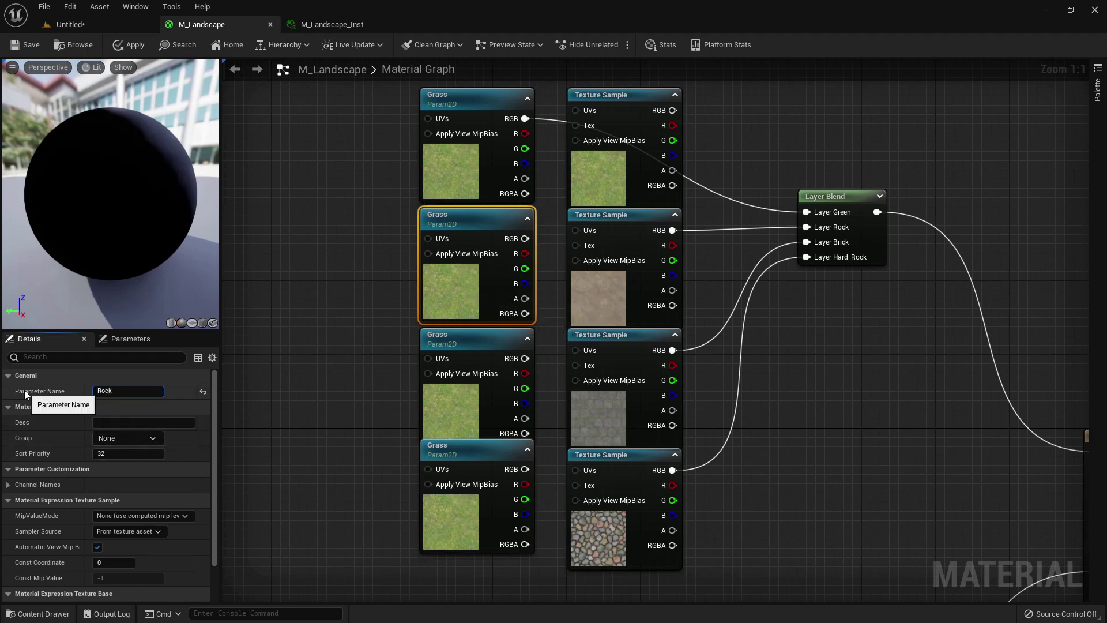
key("Return")
Step: Copy the texture from the Texture Sample feeding Layer Rock into the Rock parameter
left_click(600, 290)
right_click(105, 495)
left_click(135, 505)
left_click(456, 300)
scroll(109, 438, "down", 2)
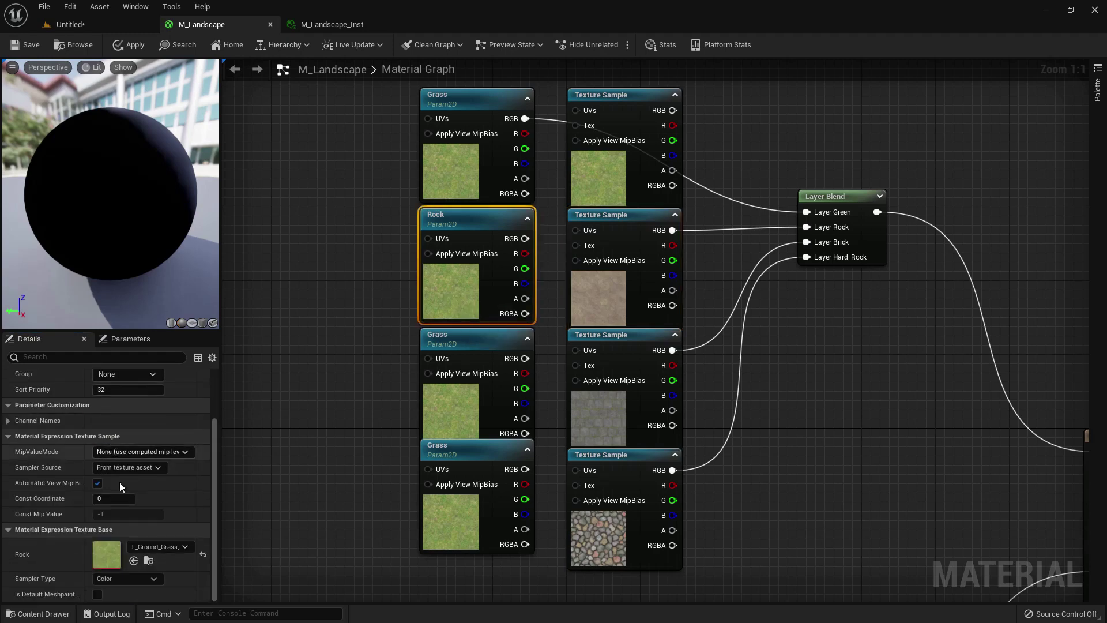
right_click(107, 554)
left_click(135, 577)
Step: Rename the third Grass parameter node to Brick
right_click_drag(384, 392, 355, 356)
left_click(427, 369)
scroll(131, 390, "up", 2)
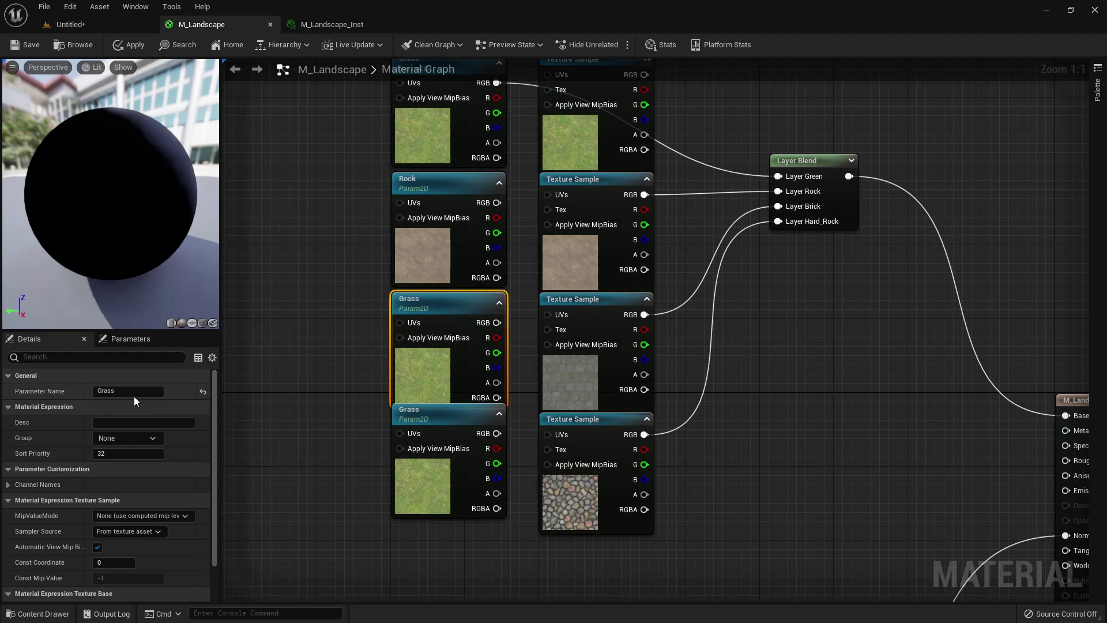
type("Brick")
key("Return")
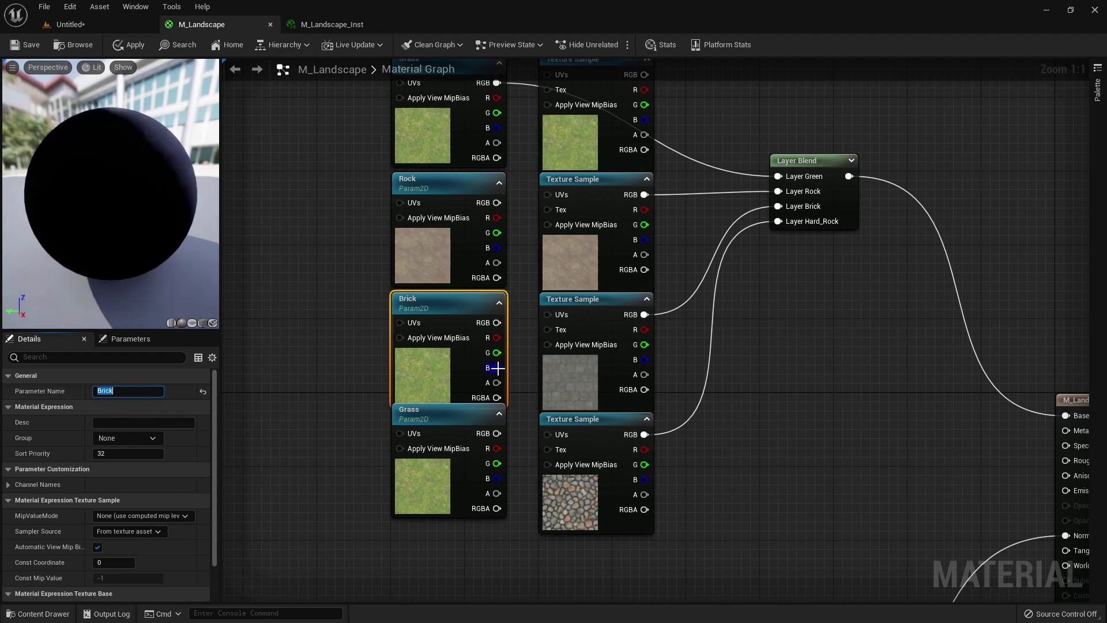
Step: Copy the texture from the Texture Sample feeding Layer Brick into the Brick parameter
left_click(591, 379)
right_click(106, 501)
left_click(133, 507)
left_click(444, 383)
scroll(123, 448, "down", 3)
right_click(106, 552)
left_click(133, 572)
Step: Rename the fourth Grass parameter node to Hard_Rock
right_click_drag(367, 420, 355, 359)
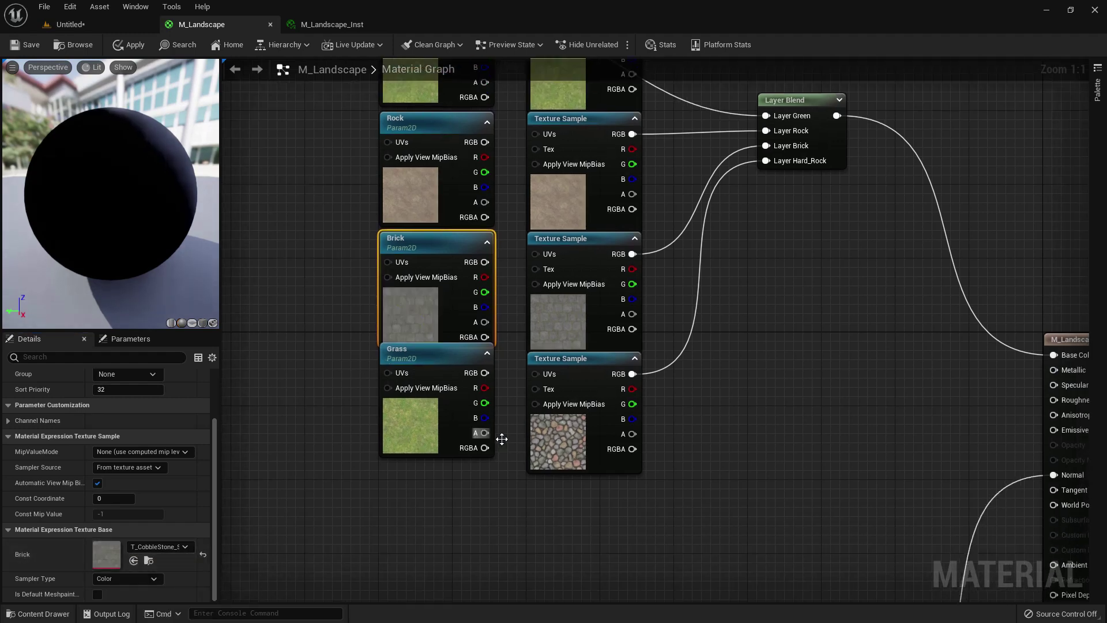
left_click(426, 424)
scroll(157, 479, "up", 3)
type("Hard_Rock")
key("Return")
Step: Copy the texture from the Texture Sample feeding Layer Hard_Rock into the Hard_Rock parameter
left_click(543, 428)
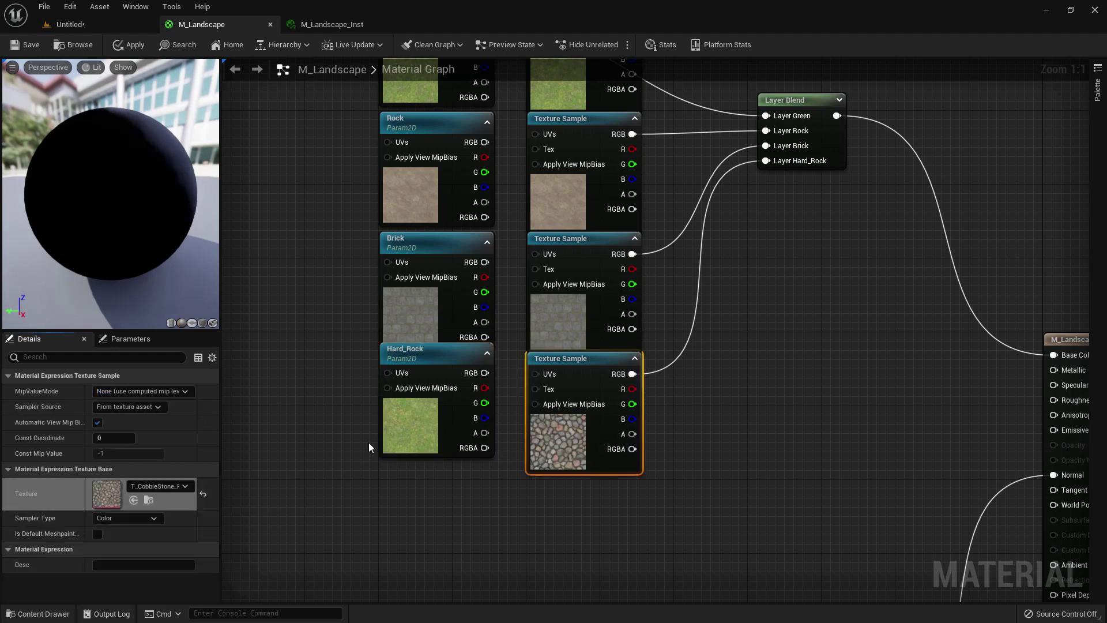
left_click(404, 438)
scroll(116, 462, "down", 3)
right_click(108, 544)
left_click(131, 574)
Step: Move the Layer Rock, Layer Brick and Layer Hard_Rock connections from the texture samples to the RGB outputs of the matching parameters
right_click_drag(703, 336, 700, 454)
left_click_drag(629, 253, 482, 261, "ctrl")
left_click_drag(630, 372, 481, 380, "ctrl")
left_click_drag(629, 492, 482, 491, "ctrl")
Step: Copy the T_Ground_Grass_N texture from the adjacent Texture Sample into the Grass Normal parameter
scroll(709, 404, "down", 3)
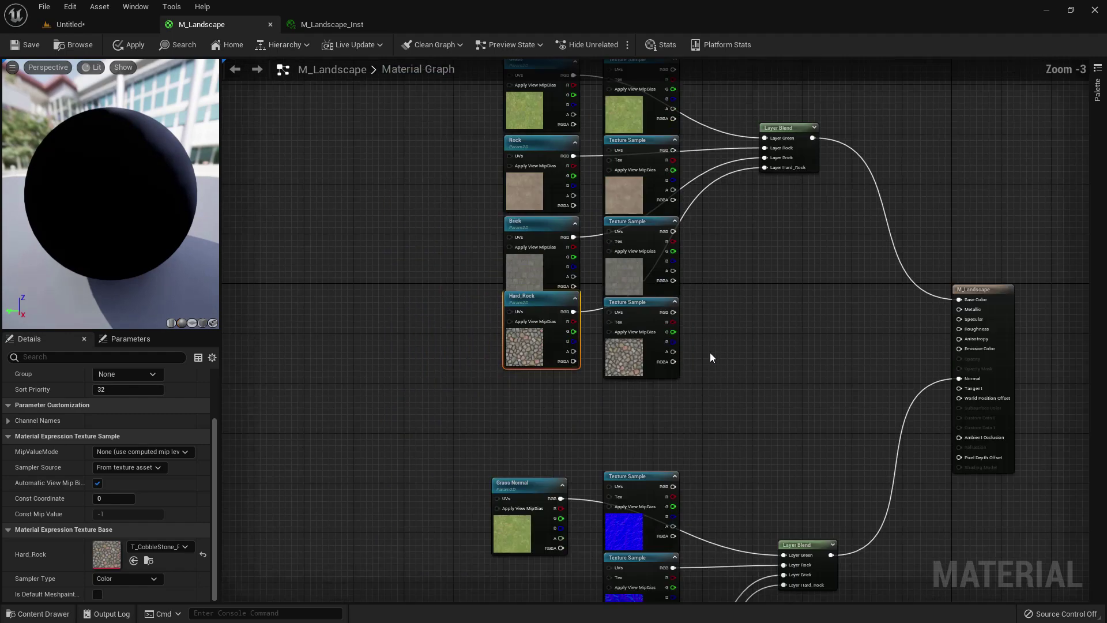
right_click_drag(641, 523, 665, 322)
scroll(664, 321, "up", 3)
left_click(634, 348)
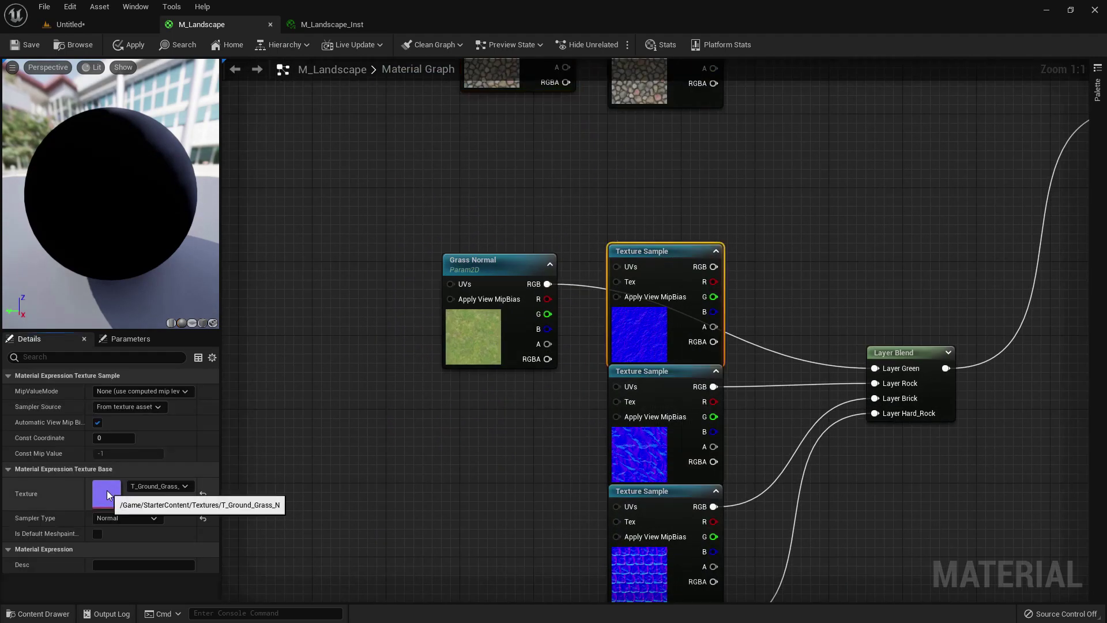
left_click(465, 352)
scroll(132, 453, "down", 3)
right_click(117, 546)
left_click(128, 575)
Step: Duplicate the Rock, Brick and Hard_Rock parameter nodes and place the copies below Grass Normal beside the normal texture samples
right_click_drag(512, 437, 509, 348)
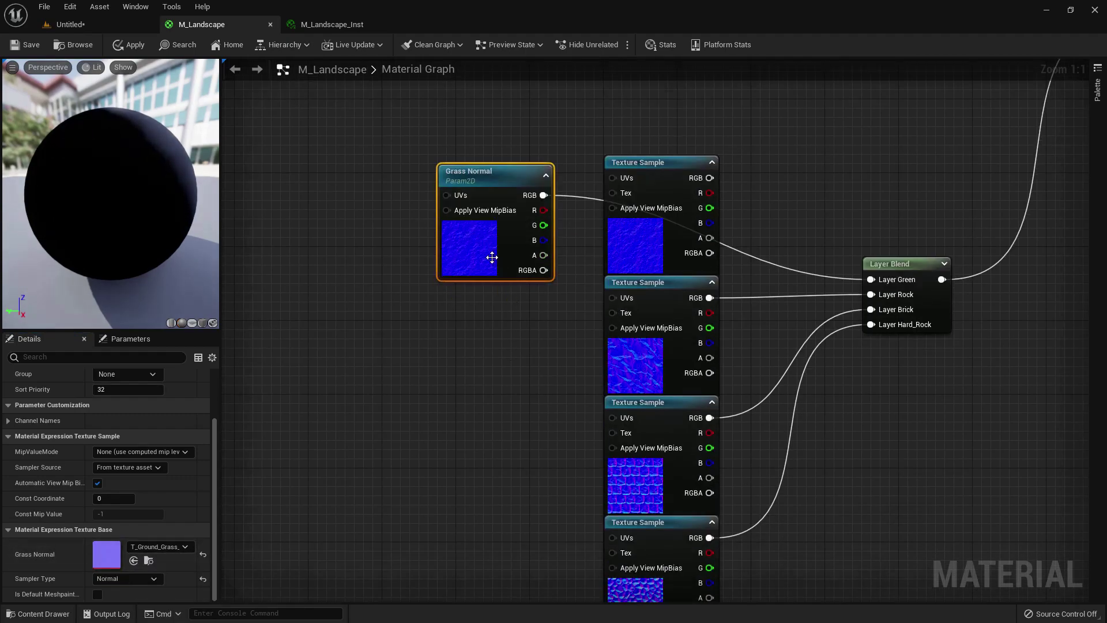
right_click_drag(515, 288, 564, 500)
left_click_drag(563, 497, 421, 218)
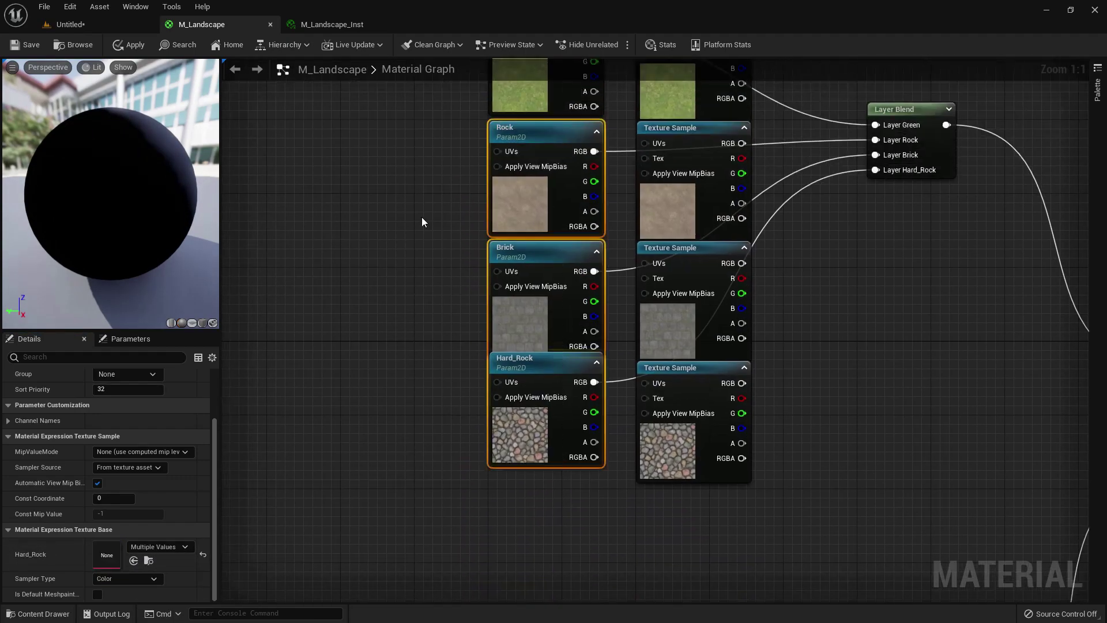
right_click_drag(544, 405, 542, 62)
left_click(533, 486)
key("ctrl+v")
left_click_drag(569, 460, 516, 342)
Step: Rename the duplicated Rock parameter to Rock Normal
right_click_drag(662, 342, 651, 301)
left_click(513, 303)
scroll(142, 395, "up", 3)
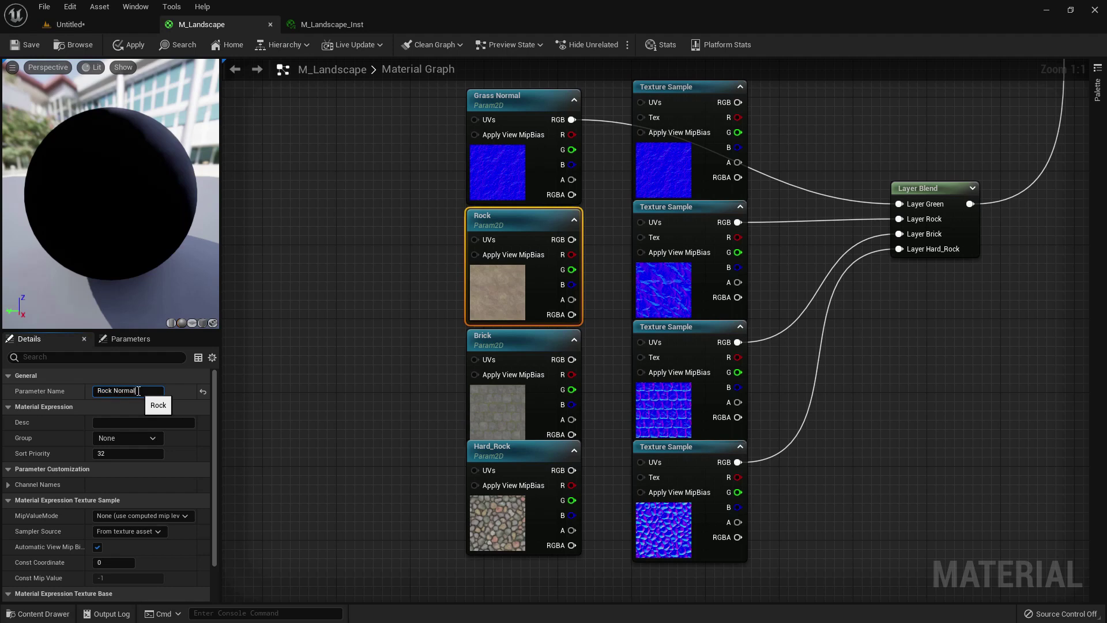
Step: Copy the ground gravel normal texture from the adjacent Texture Sample into the Rock Normal parameter
left_click(658, 290)
right_click(104, 496)
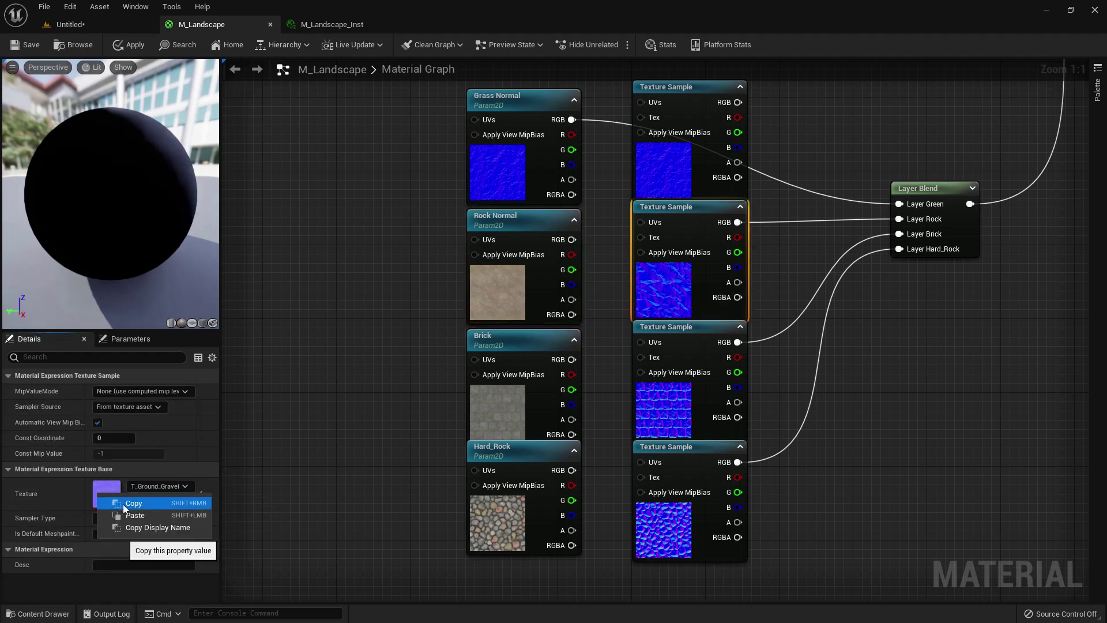
left_click(122, 503)
left_click(487, 296)
scroll(109, 494, "down", 3)
right_click(122, 556)
left_click(139, 583)
Step: Rename the duplicated Brick parameter to Brick_Normal and copy the T_CobbleStone_Smooth_N texture from the adjacent Texture Sample into it
left_click(657, 398)
right_click(124, 490)
left_click(147, 499)
left_click(476, 412)
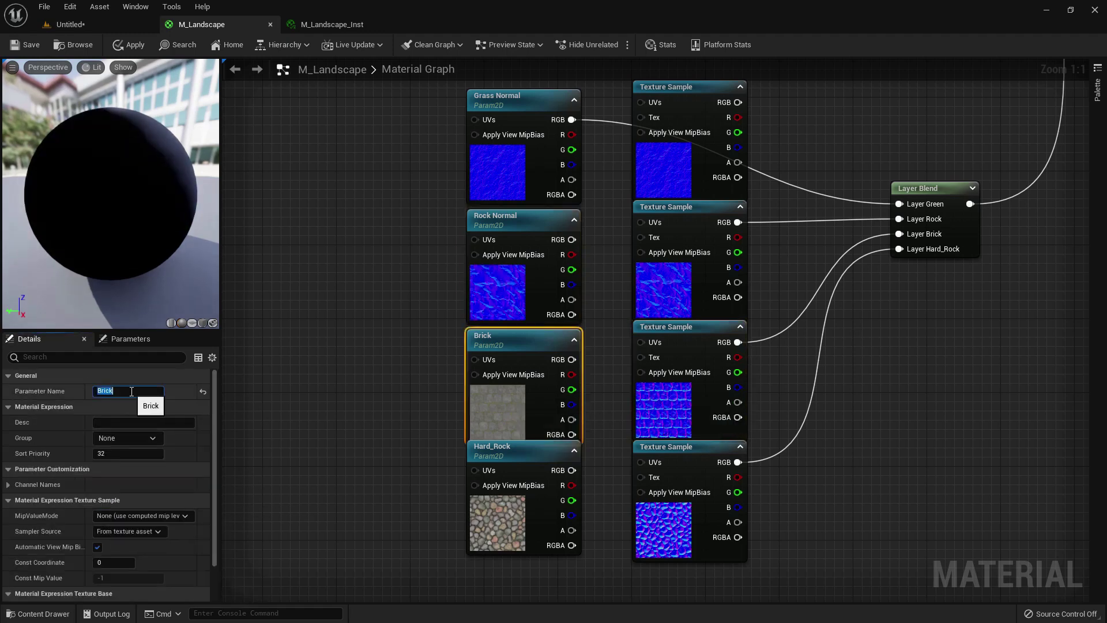
type("al")
key("Return")
scroll(123, 482, "down", 3)
right_click(107, 555)
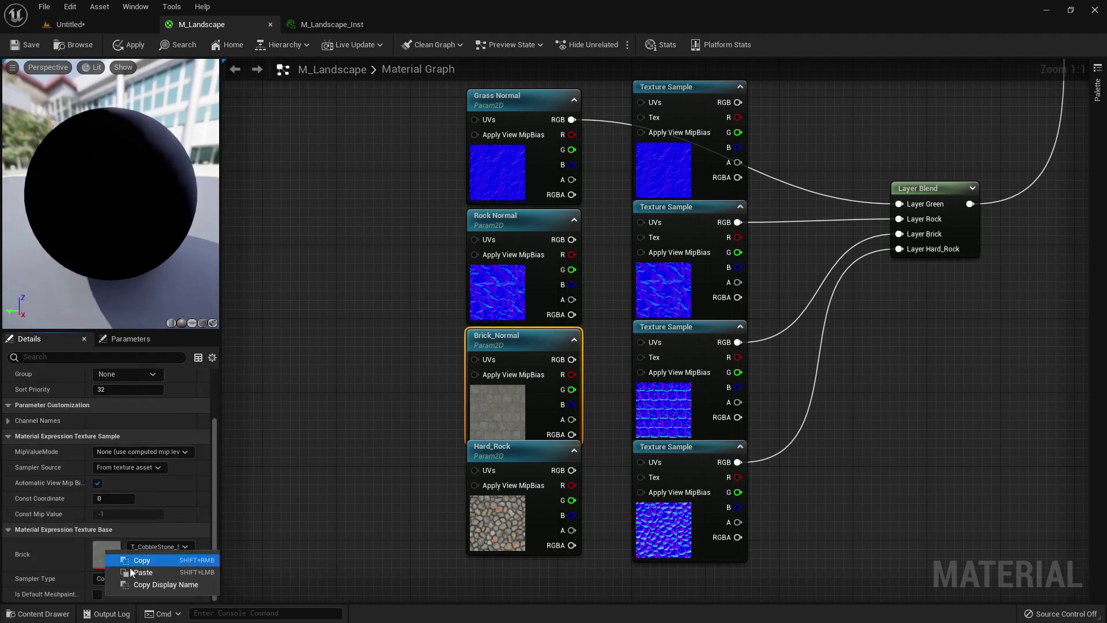
left_click(132, 572)
Step: Rename the duplicated Hard_Rock parameter to Hard_Rock_Normal and copy the T_CobbleStone_Pebble_N texture from the adjacent Texture Sample into it
right_click_drag(341, 486, 333, 366)
left_click(660, 398)
right_click(103, 495)
left_click(134, 506)
left_click(487, 398)
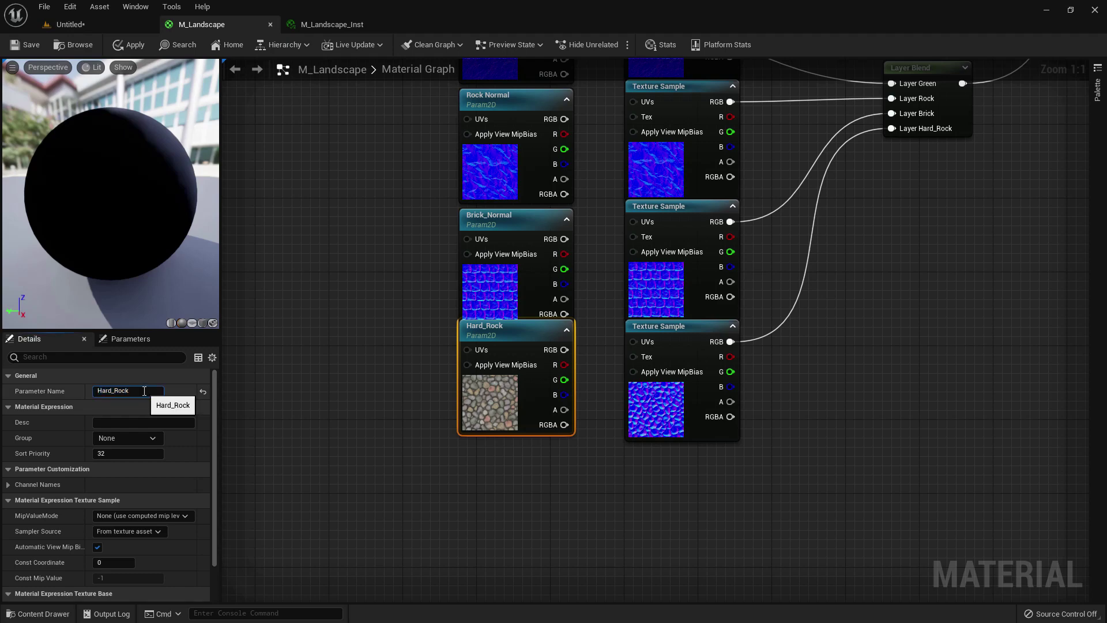
scroll(113, 541, "down", 3)
right_click(116, 548)
left_click(146, 565)
Step: Move the Rock, Brick and Hard_Rock layer connections from the Texture Samples to the matching normal parameters' RGB outputs and save the material
right_click_drag(601, 201, 584, 410)
left_click_drag(712, 310, 546, 327, "ctrl")
left_click_drag(712, 430, 547, 447, "ctrl")
right_click_drag(606, 478, 647, 323)
left_click_drag(752, 395, 587, 404, "ctrl")
right_click_drag(571, 346, 591, 530)
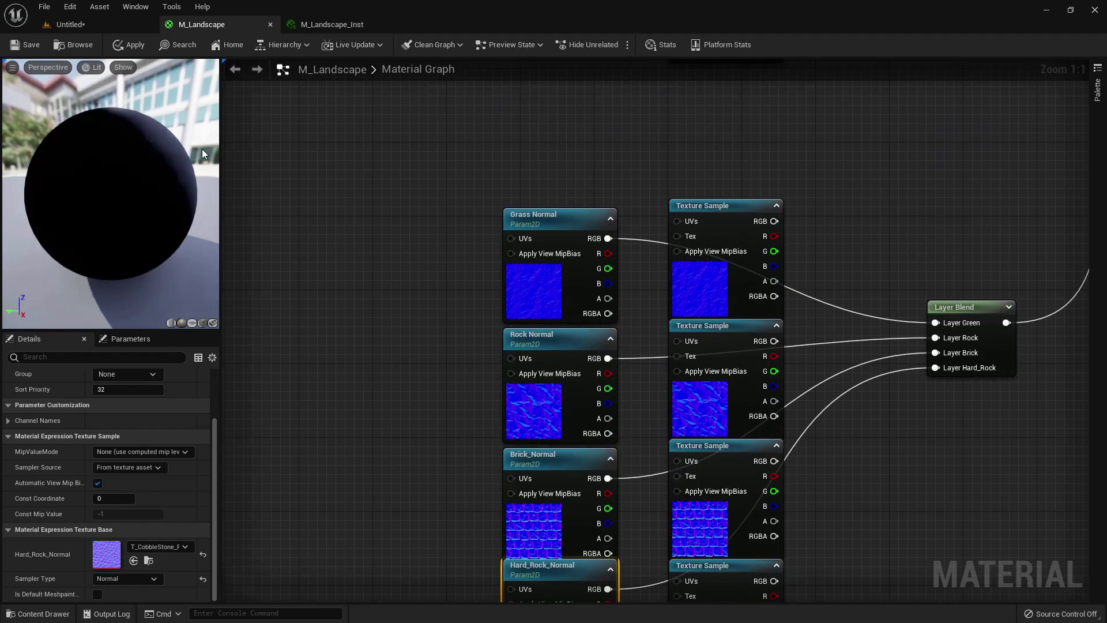
left_click(26, 47)
Step: In M_Landscape_Inst, enable the Brick, Brick_Normal, Hard_Rock, Hard_Rock_Normal, Rock and Rock Normal texture parameter overrides
left_click(332, 24)
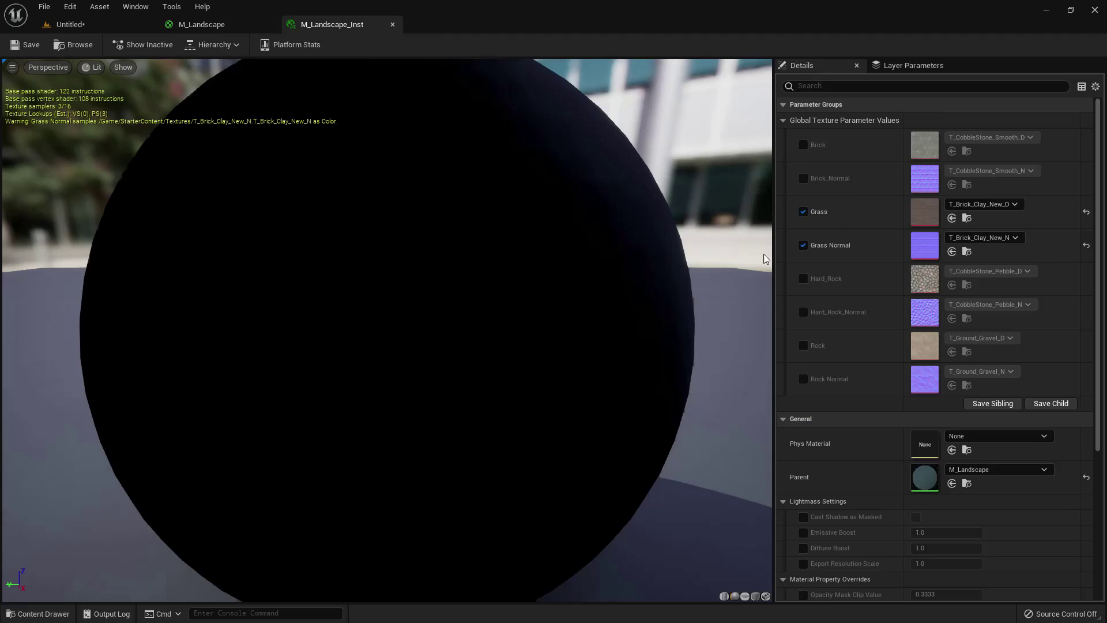
left_click(803, 178)
left_click(803, 145)
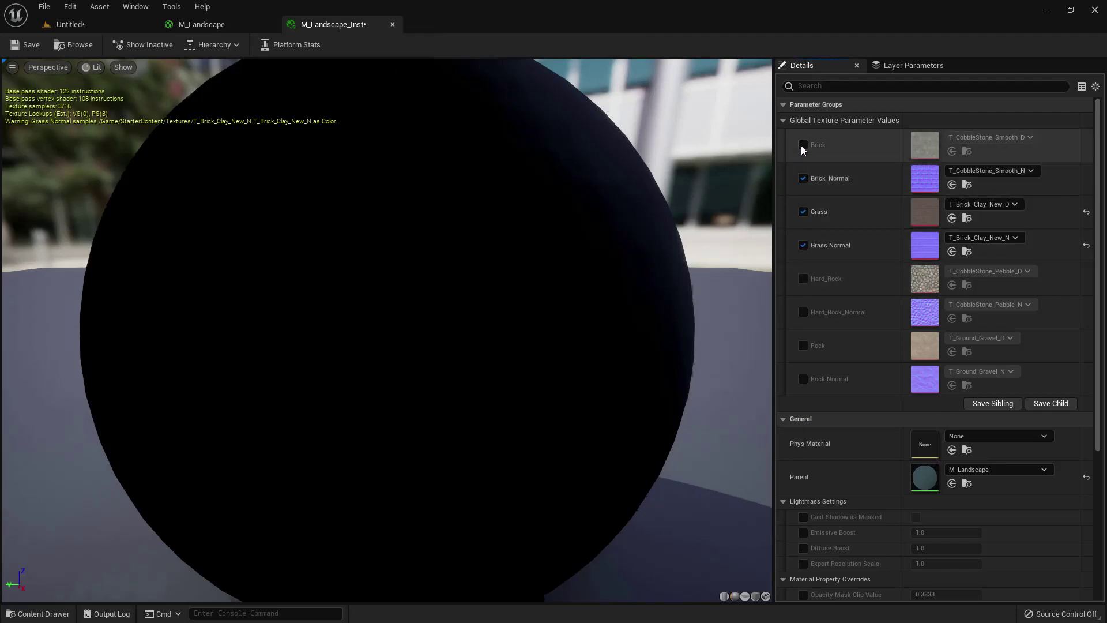
left_click(803, 279)
left_click(803, 312)
left_click(803, 346)
left_click(803, 379)
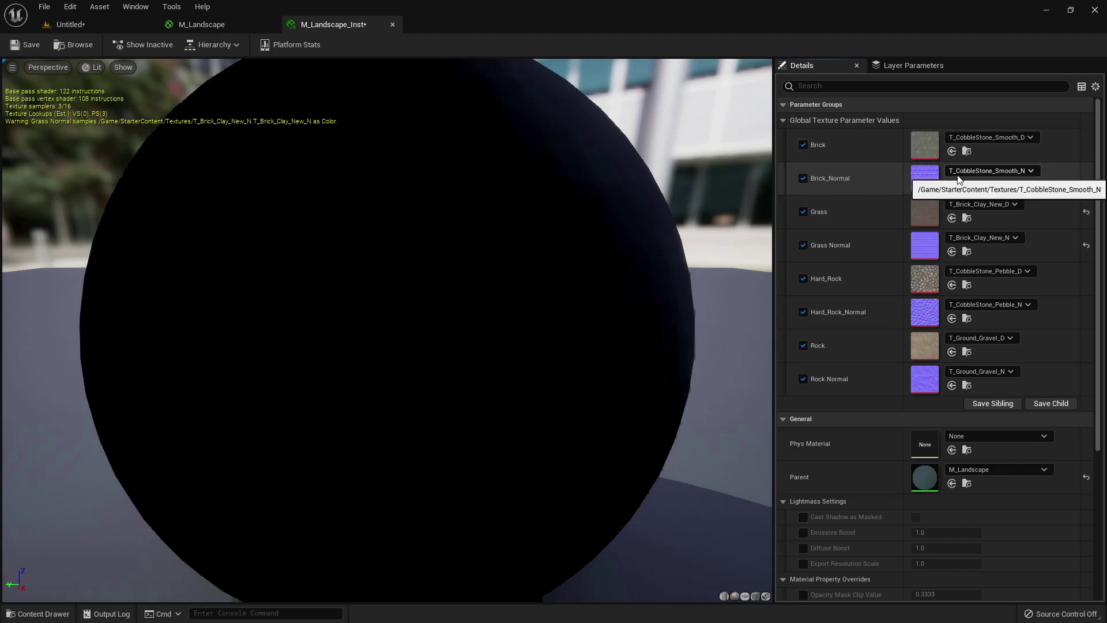
Step: Save the M_Landscape_Inst material instance and return to the level with the landscape
left_click(131, 26)
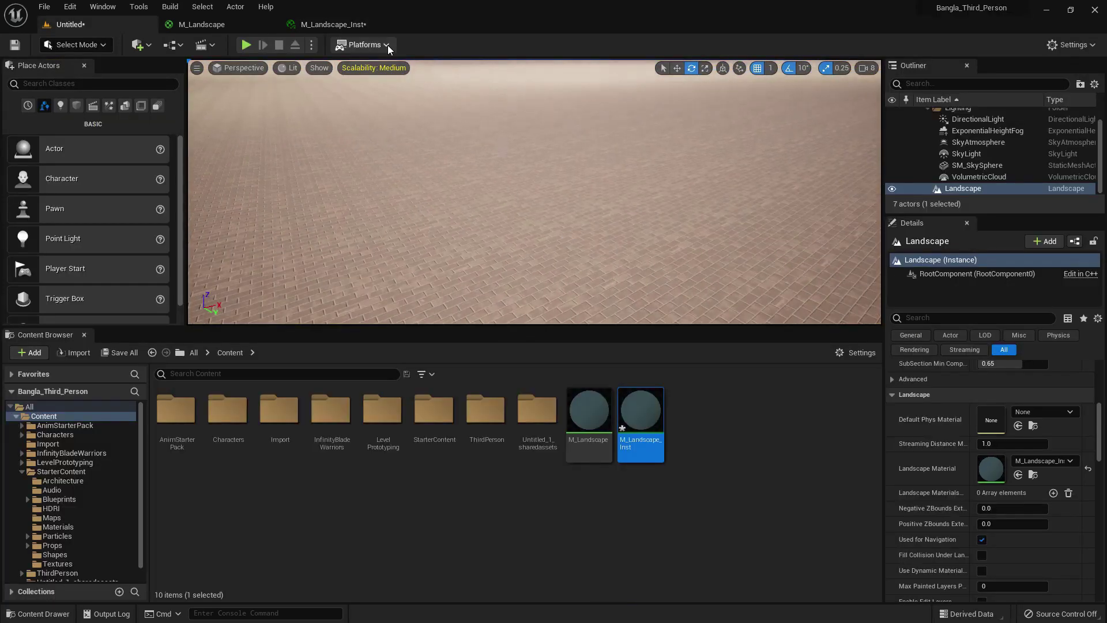
left_click(381, 24)
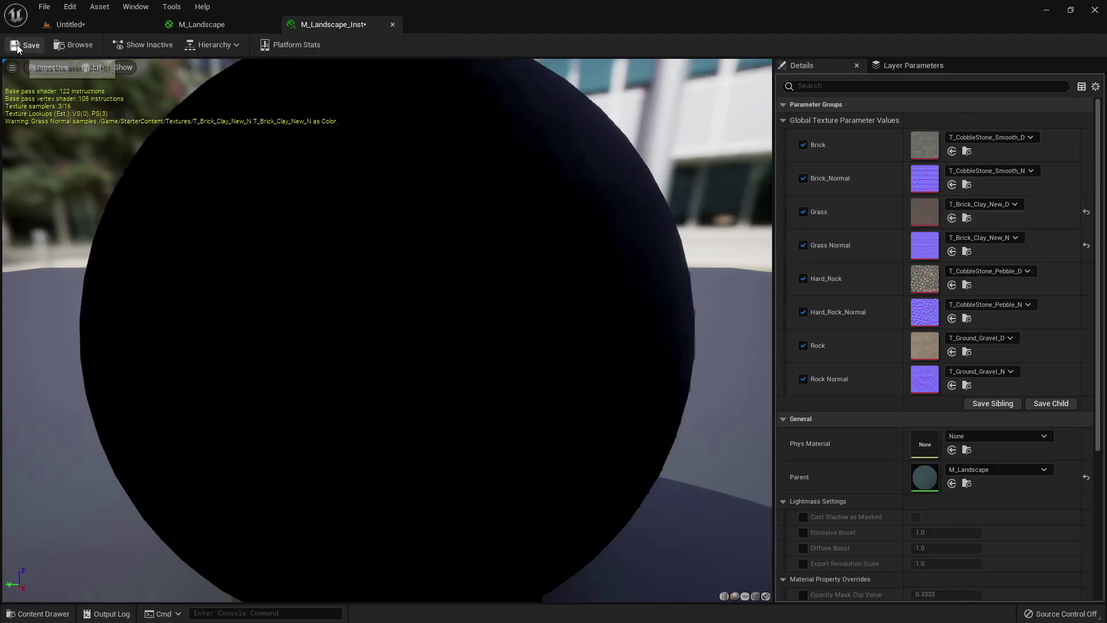
left_click(68, 25)
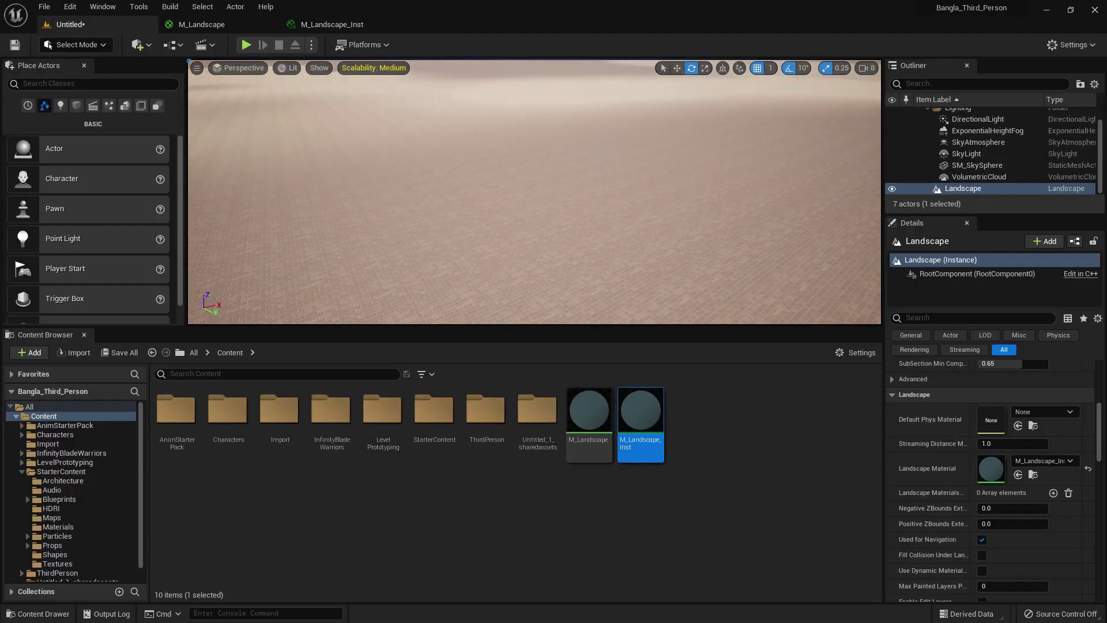